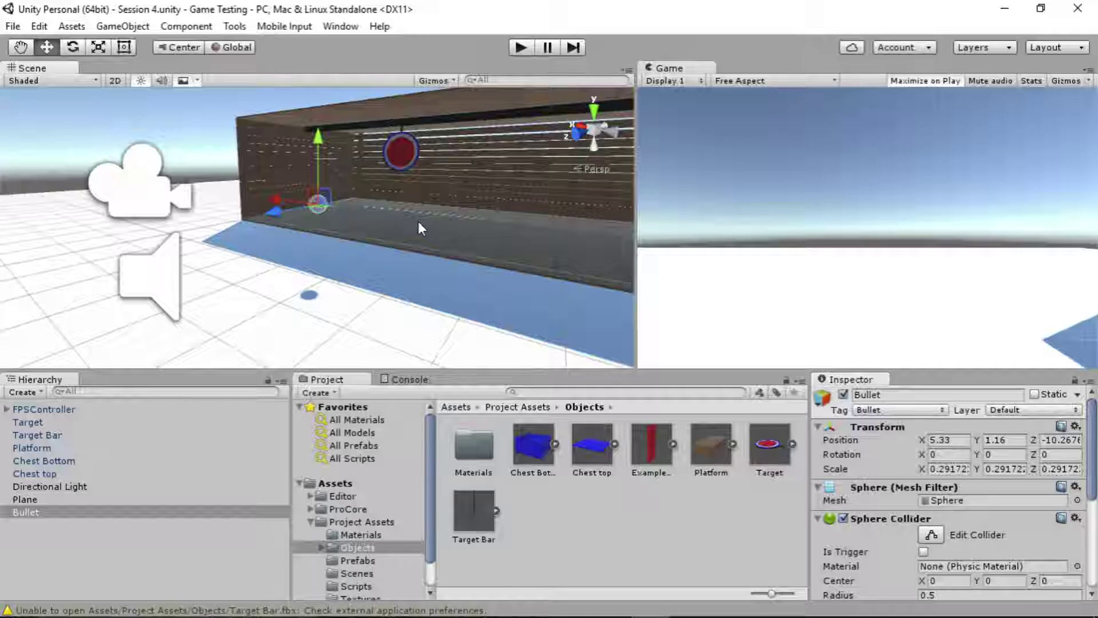
Create a C# script named Session4Bullet in Assets/Scripts, then select the Bullet object.
mouse_move(445, 214)
right_mouse_down()
mouse_move(437, 207)
mouse_move(409, 272)
right_mouse_up()
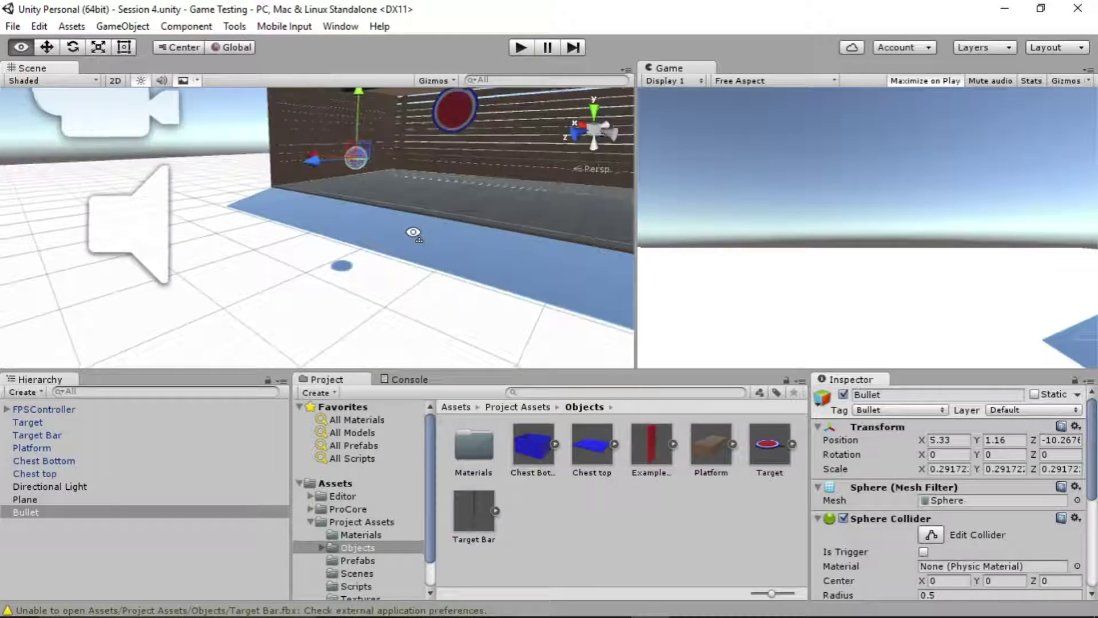
left_click(356, 587)
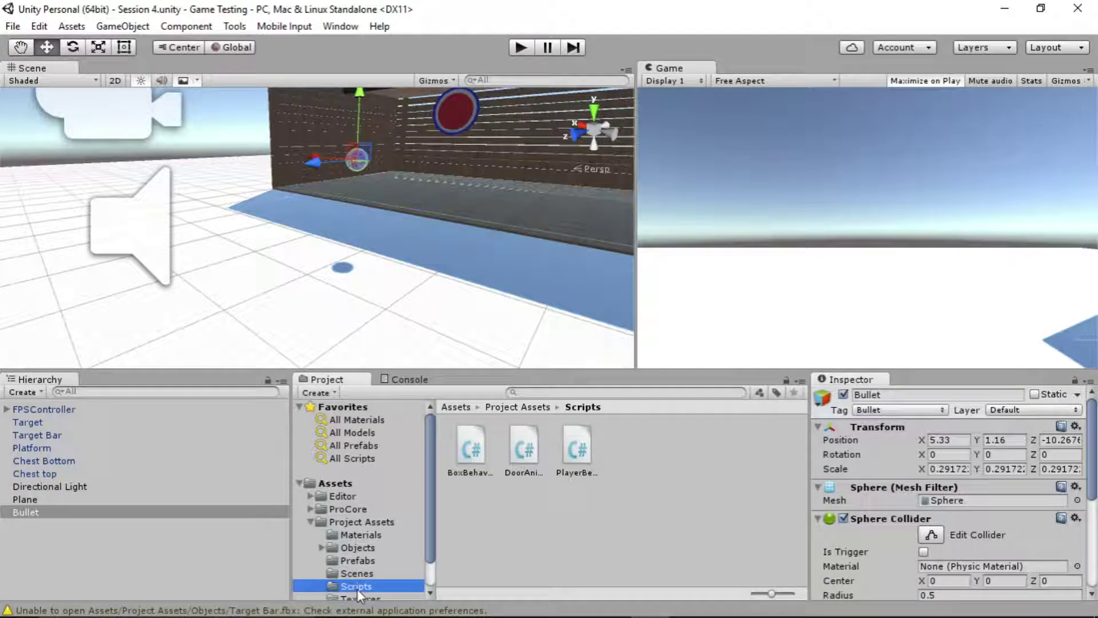
right_click(632, 455)
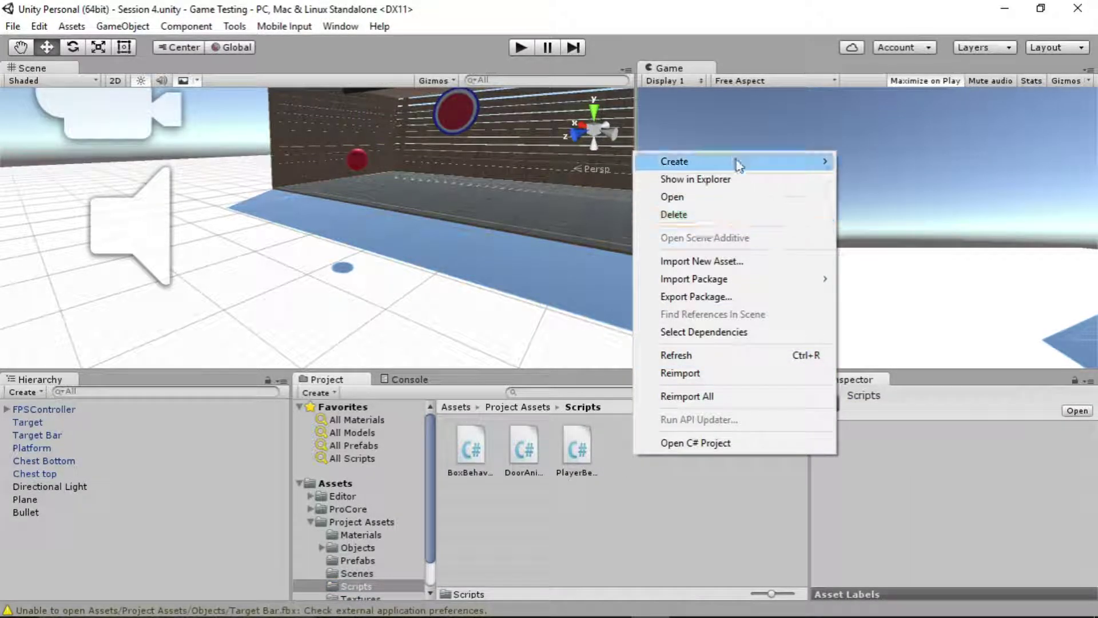
mouse_move(736, 159)
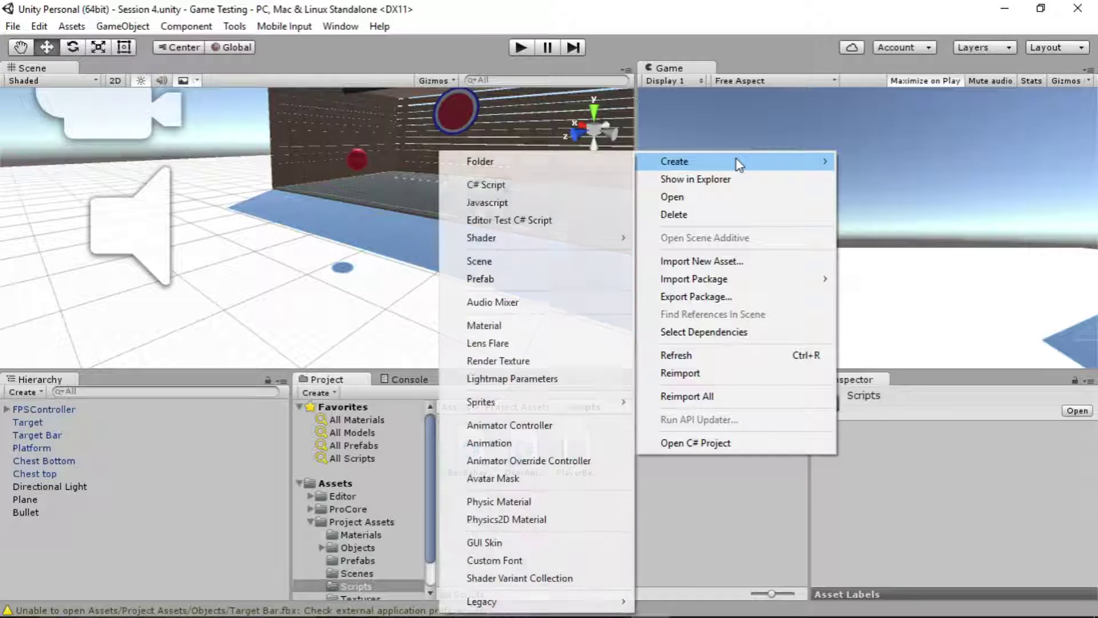
left_click(556, 184)
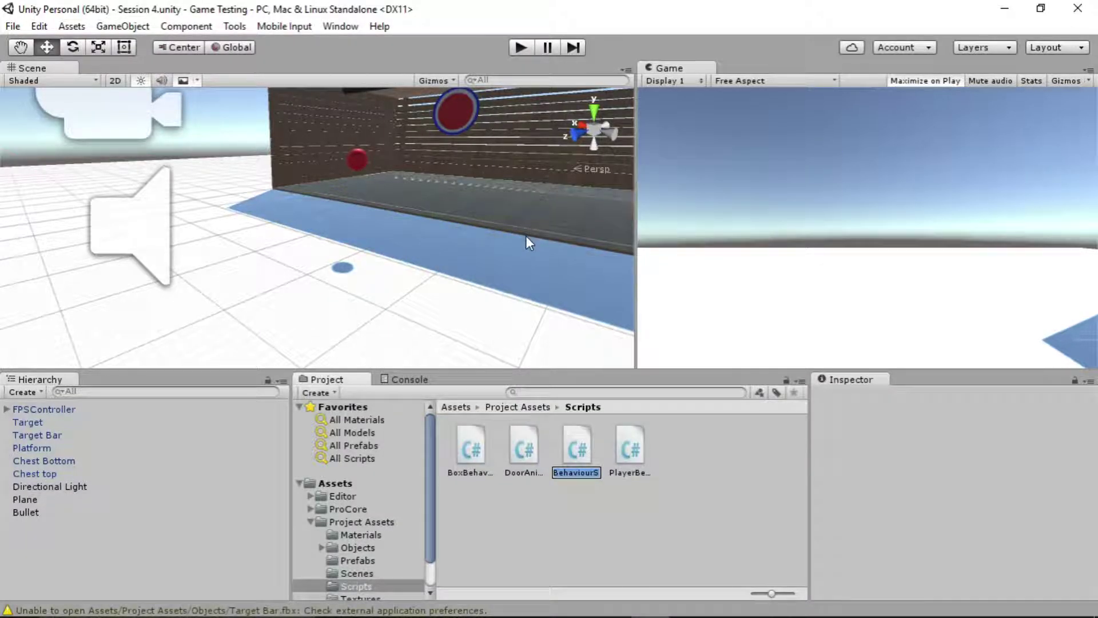
type("Session4")
type("B")
type("ulle")
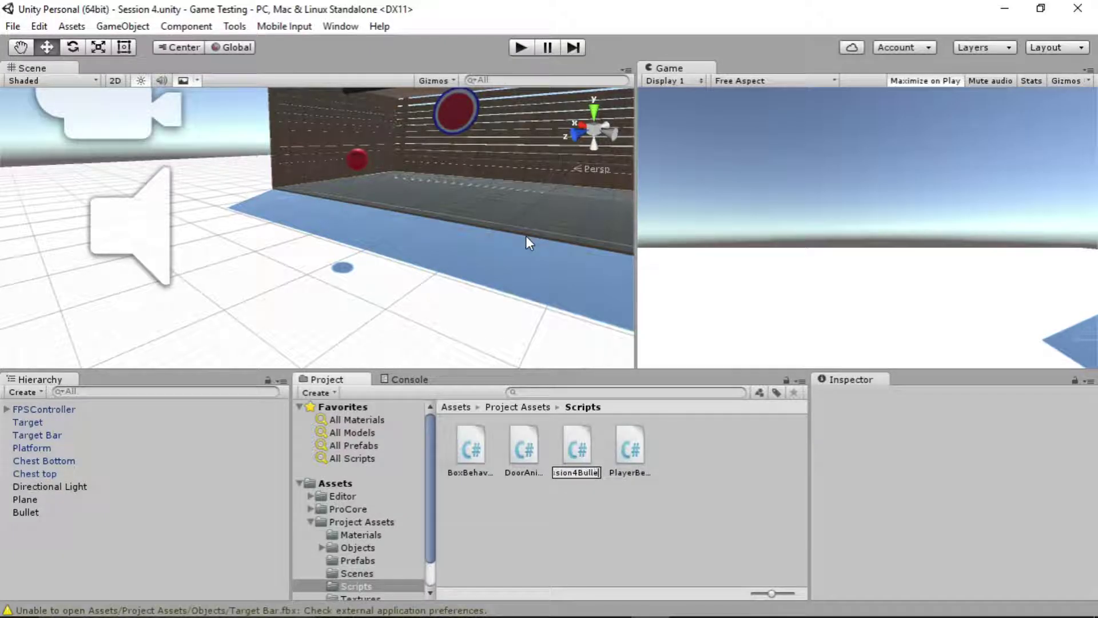
type("t")
key("Return")
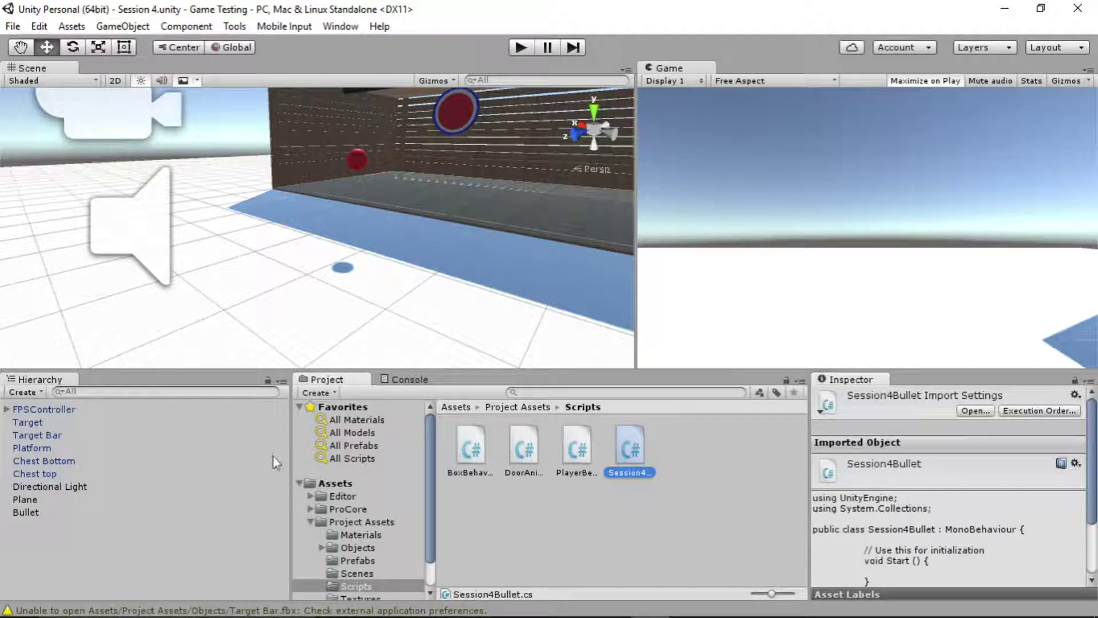
left_click(30, 513)
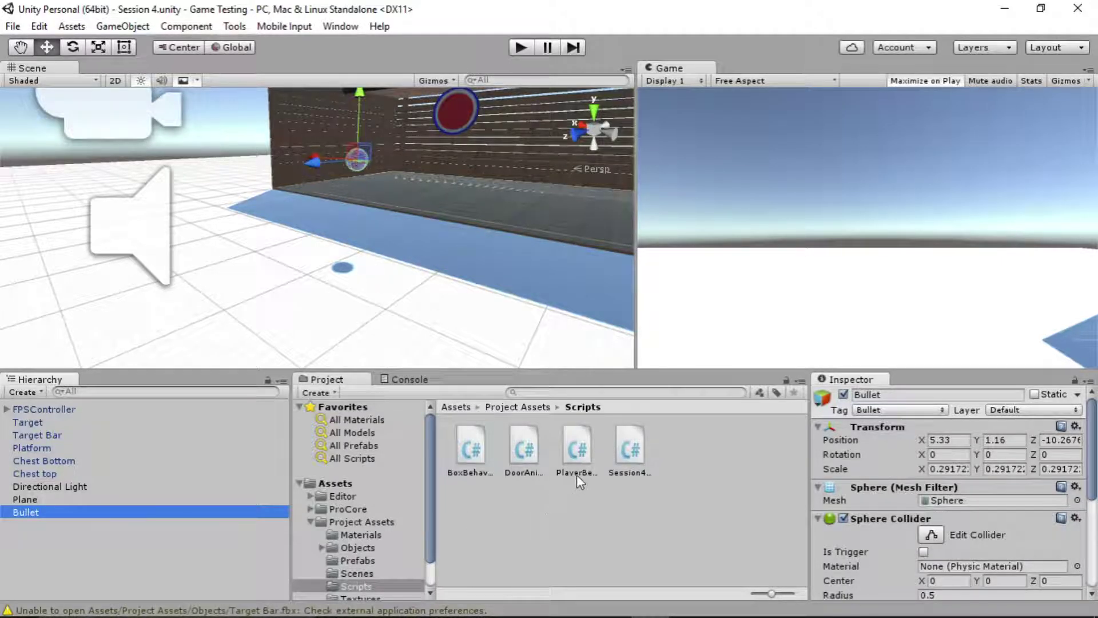
Drag Session4Bullet onto the Bullet's Inspector as a component, then open the script for editing.
scroll(1058, 492, "down", 5)
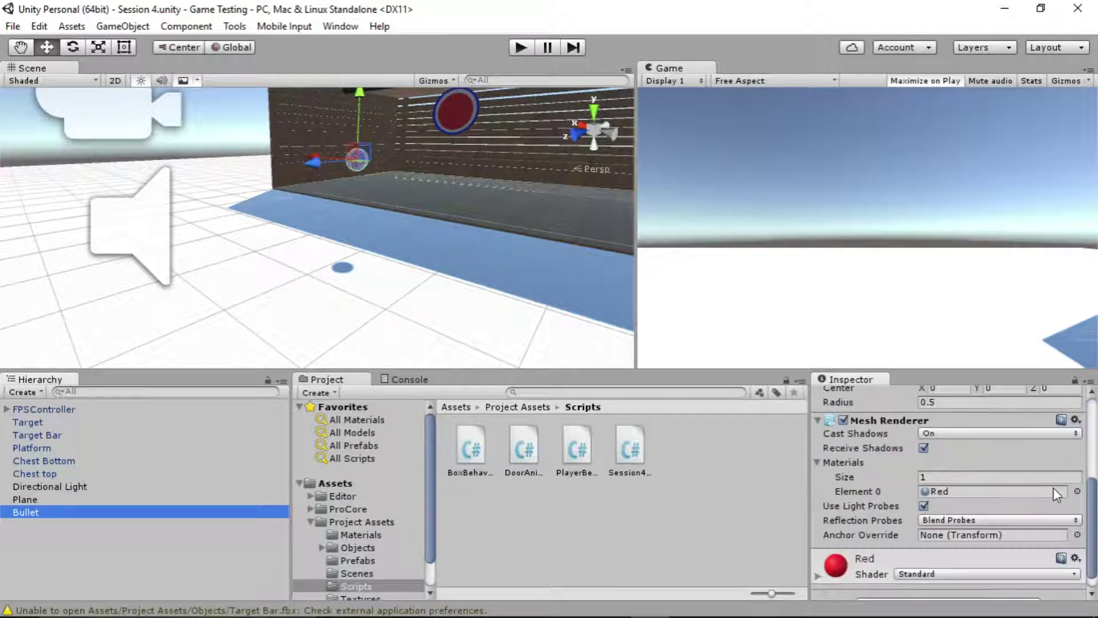
left_click_drag(632, 450, 1069, 591)
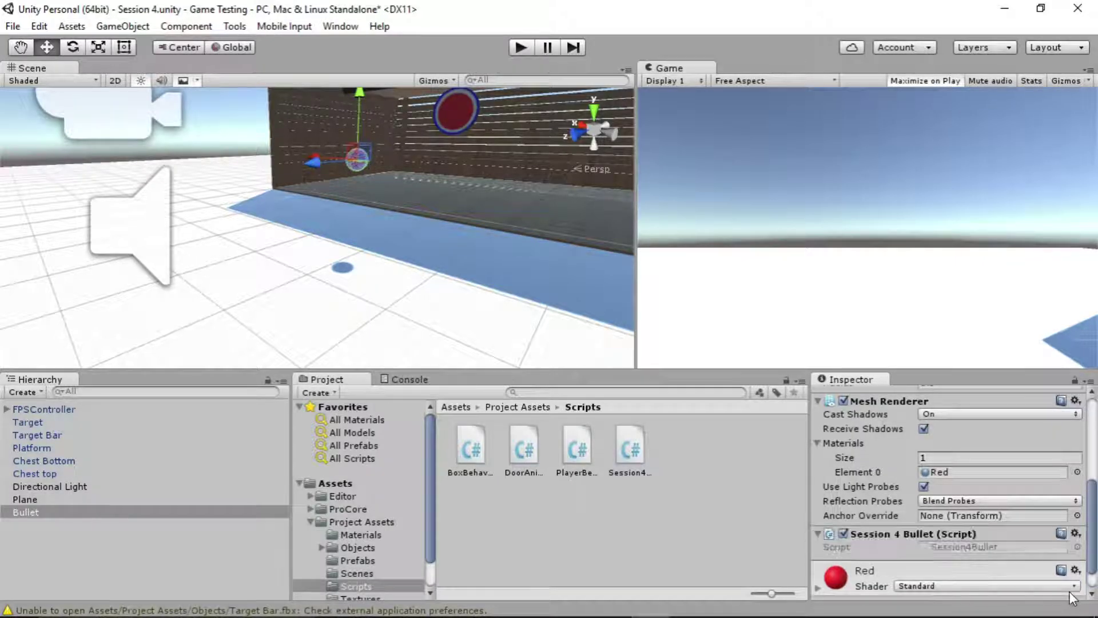
double_click(638, 451)
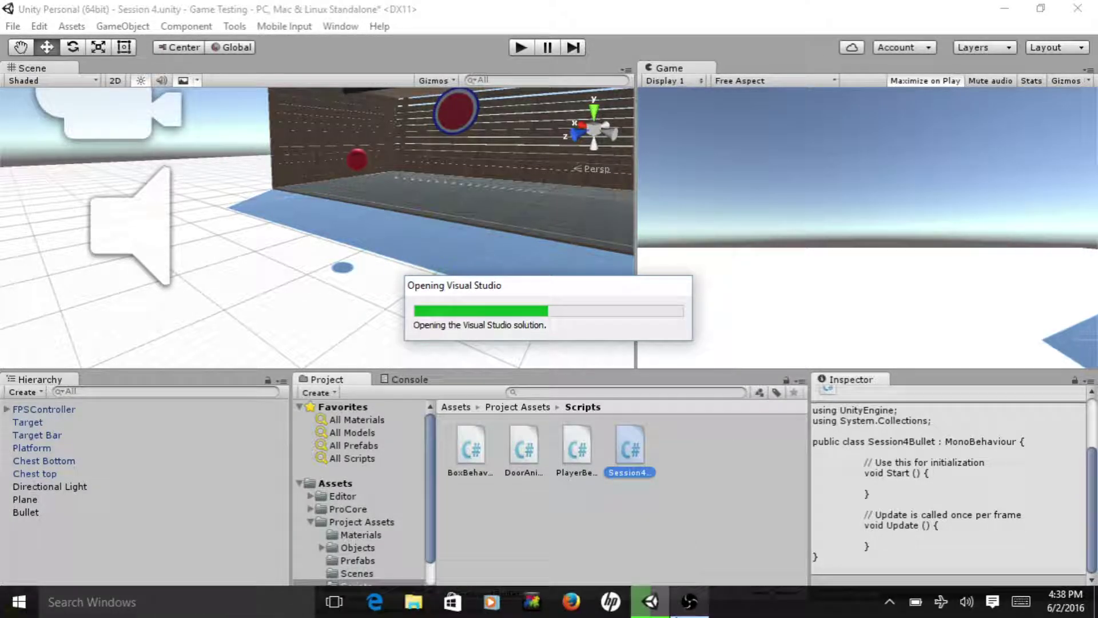
Let Visual Studio finish opening the Session4Bullet script.
left_click(689, 602)
Bring Session4Bullet.cs up in the Visual Studio code editor.
left_click(655, 612)
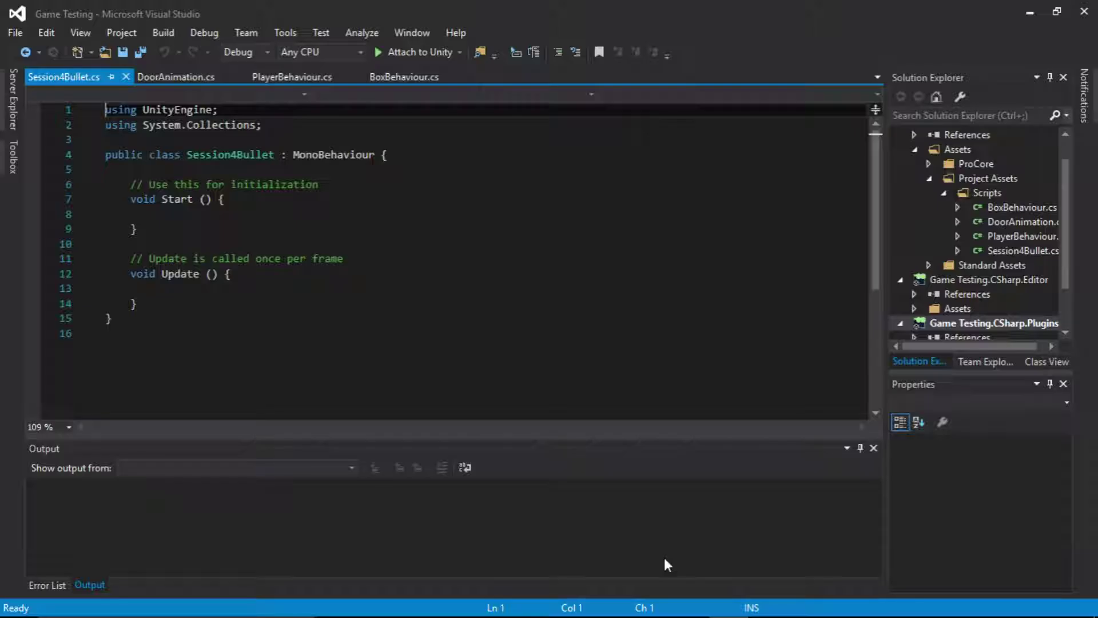
mouse_move(638, 615)
left_click(692, 601)
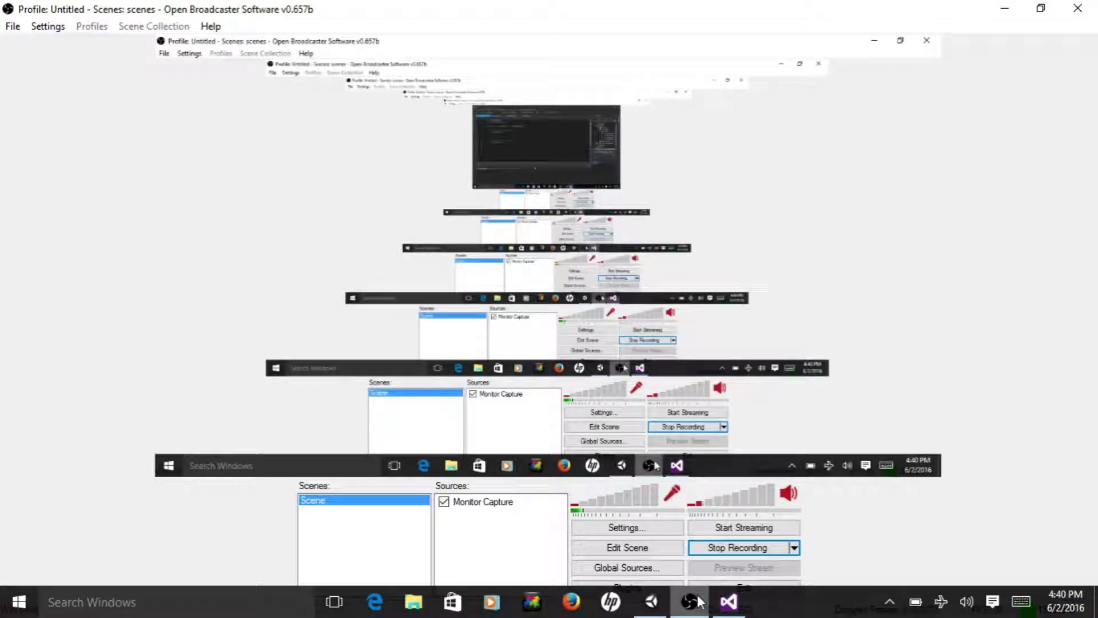
left_click(729, 601)
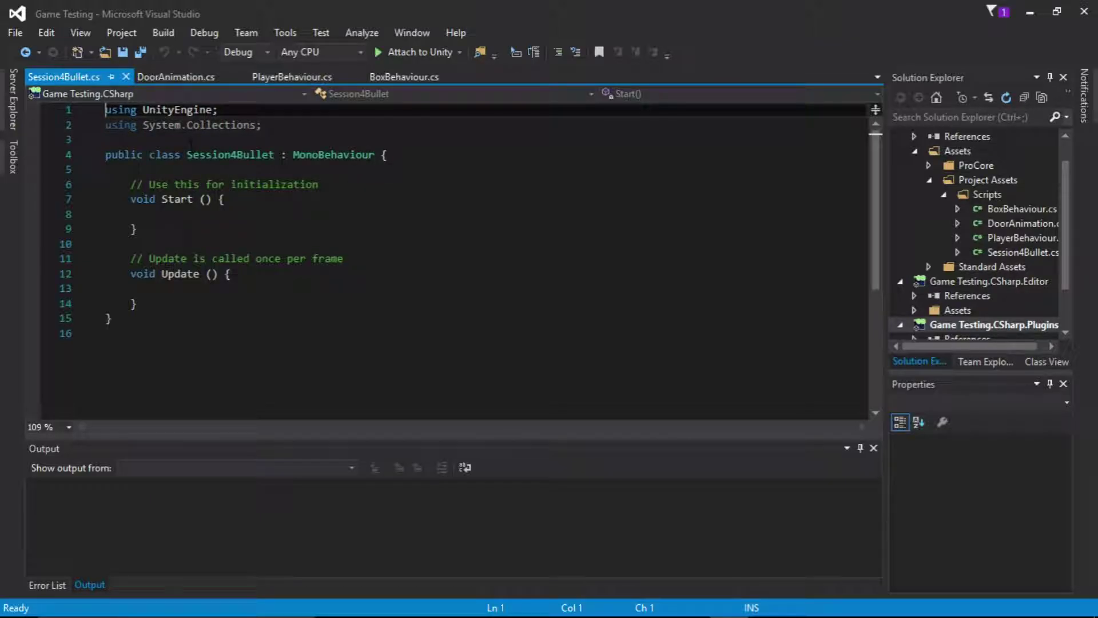
Add a /// comment above the class: 'Script detailing the bullet behaviour for Game Testing Session 4'.
left_click(190, 140)
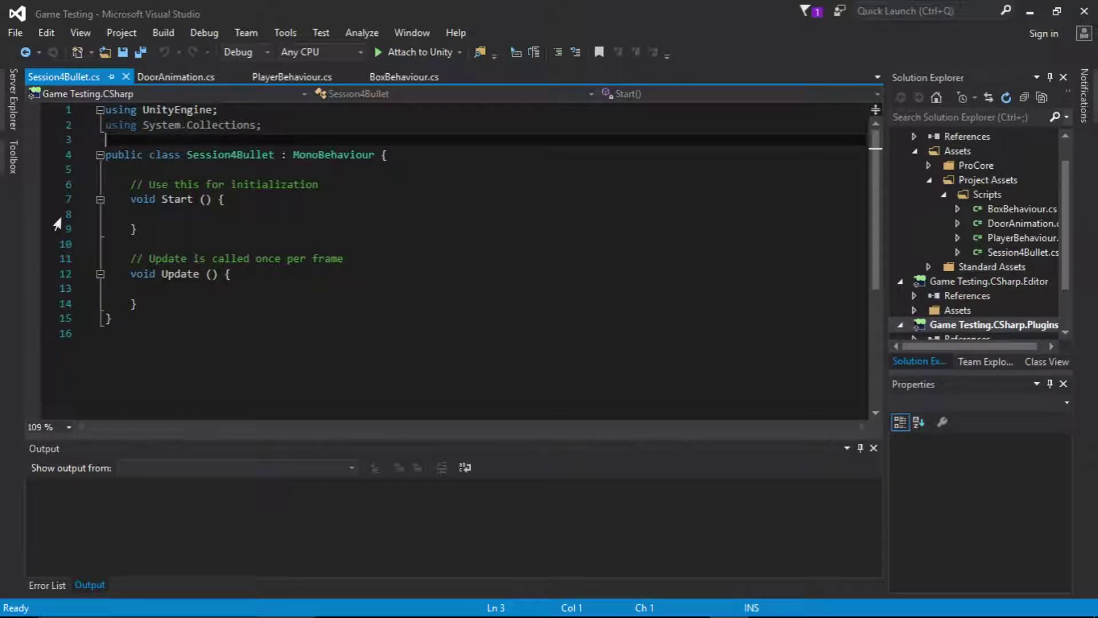
key("Return")
key("Return")
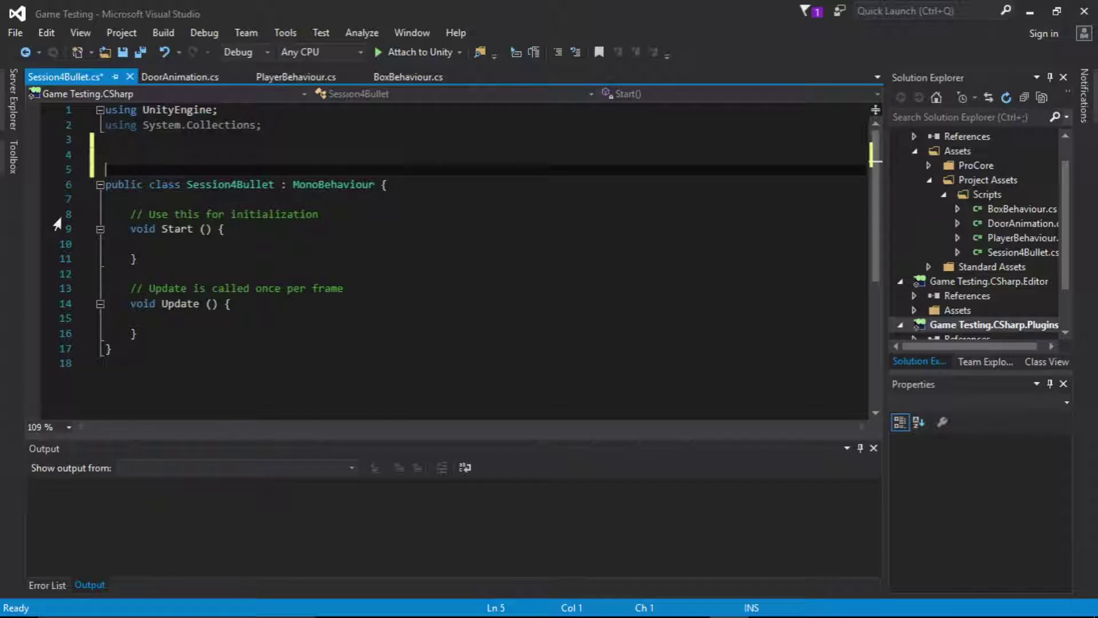
type("///  ")
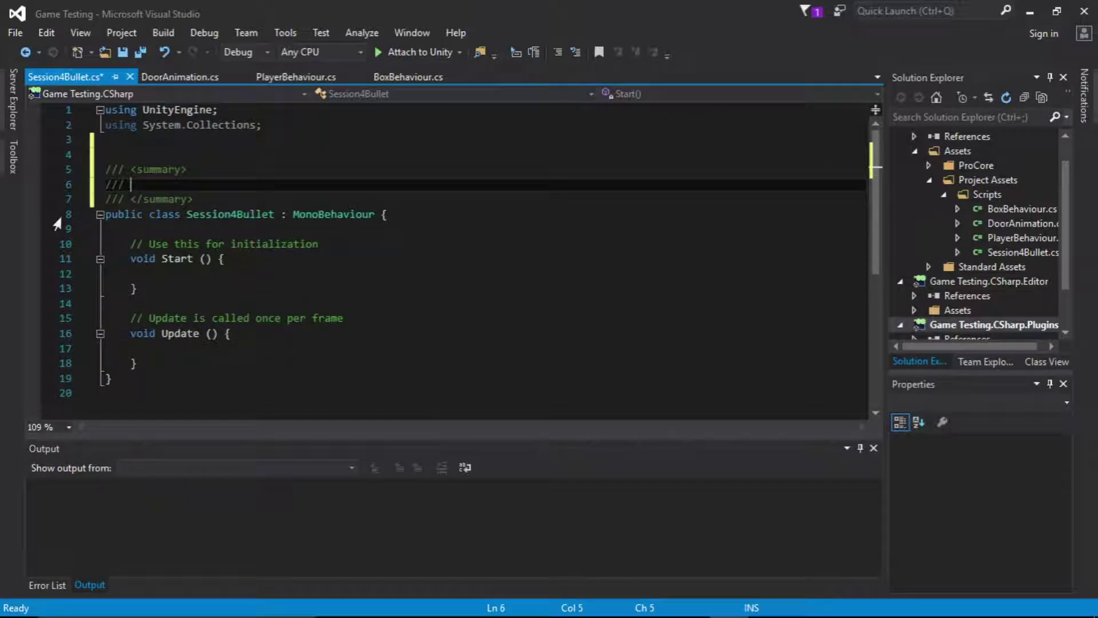
type("Script ")
type("detailing ")
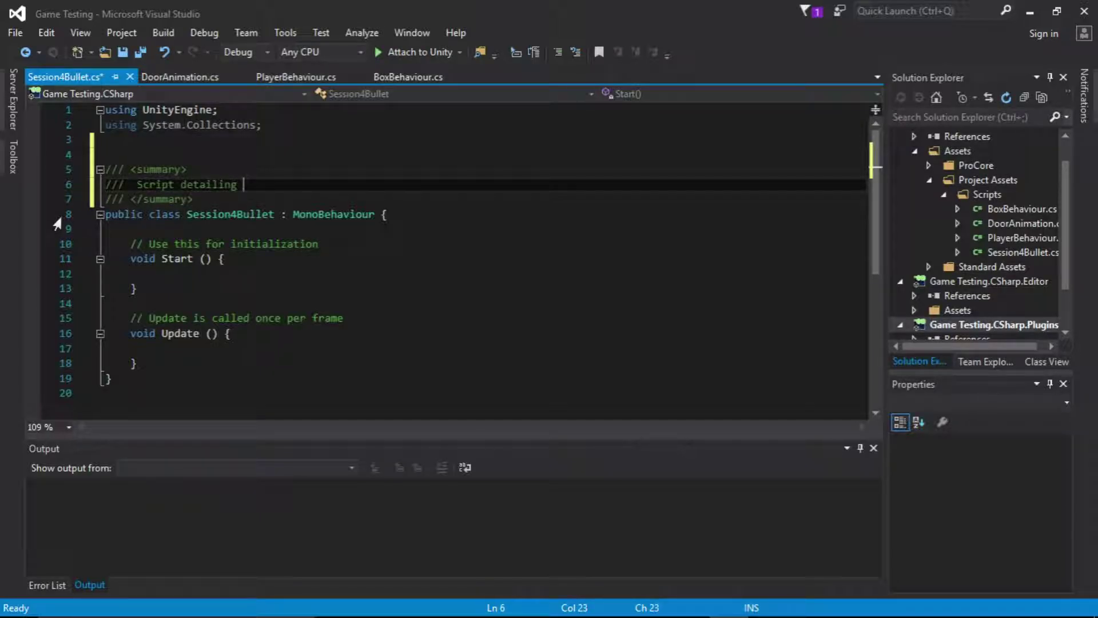
type("the bullet behaviour")
key("Return")
type("for se")
key("BackSpace")
key("BackSpace")
type("Game Testing Session 4")
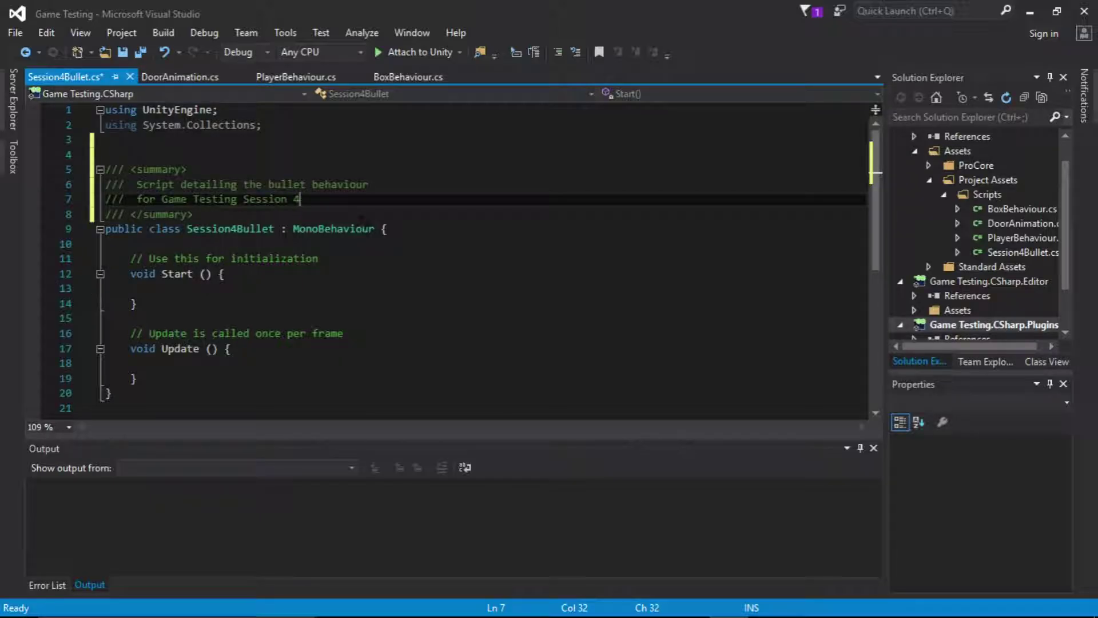
left_click(380, 235)
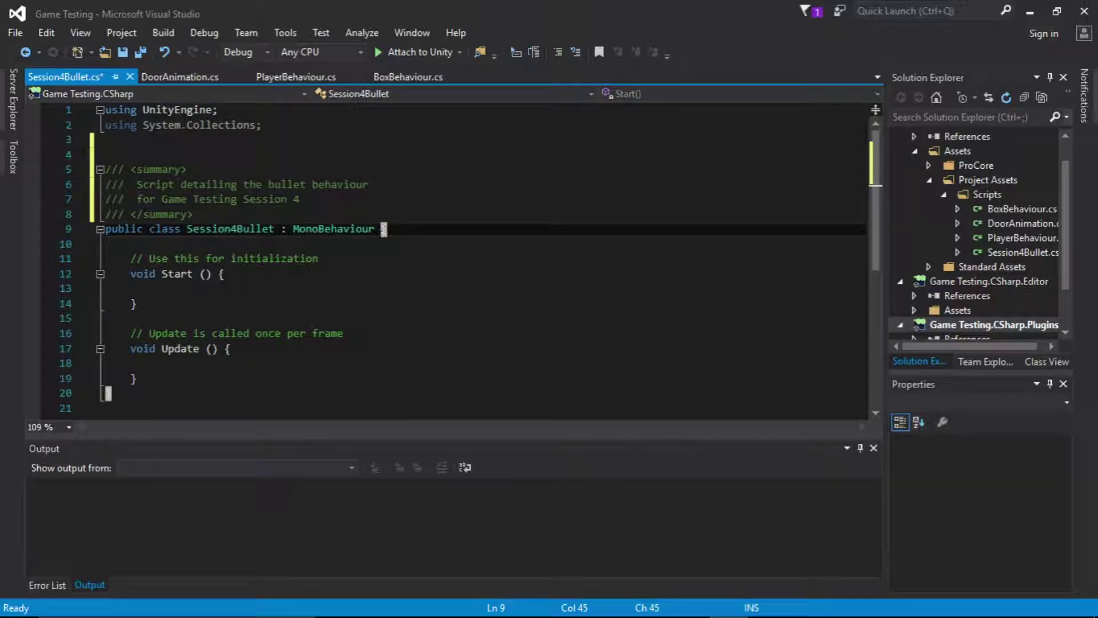
Put the class's opening brace on its own line and delete the unused Update method.
key("Return")
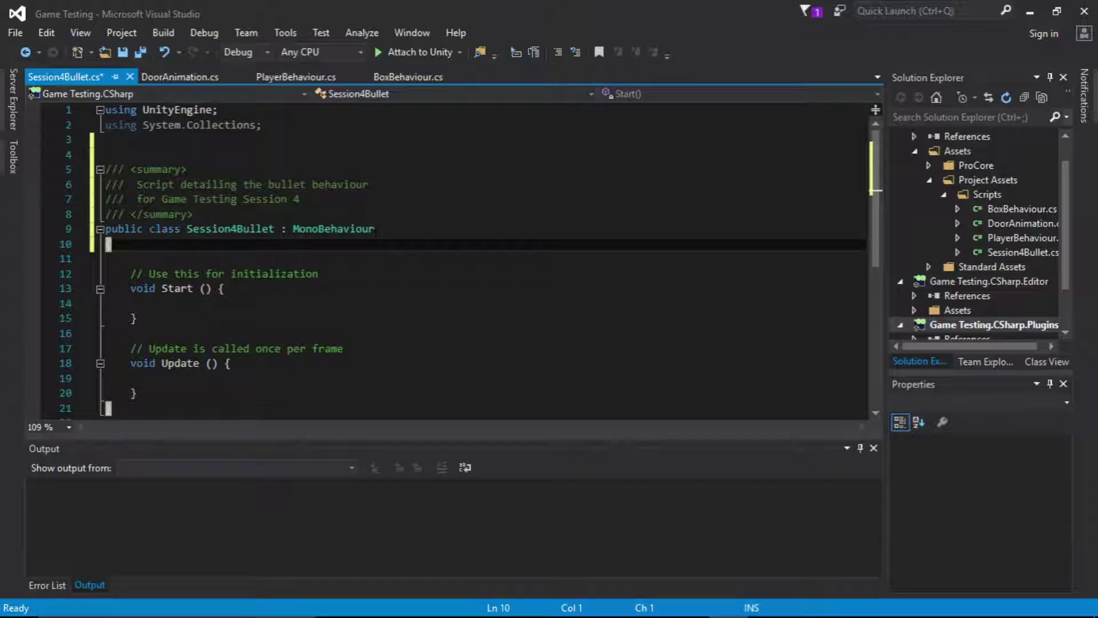
left_click(130, 259)
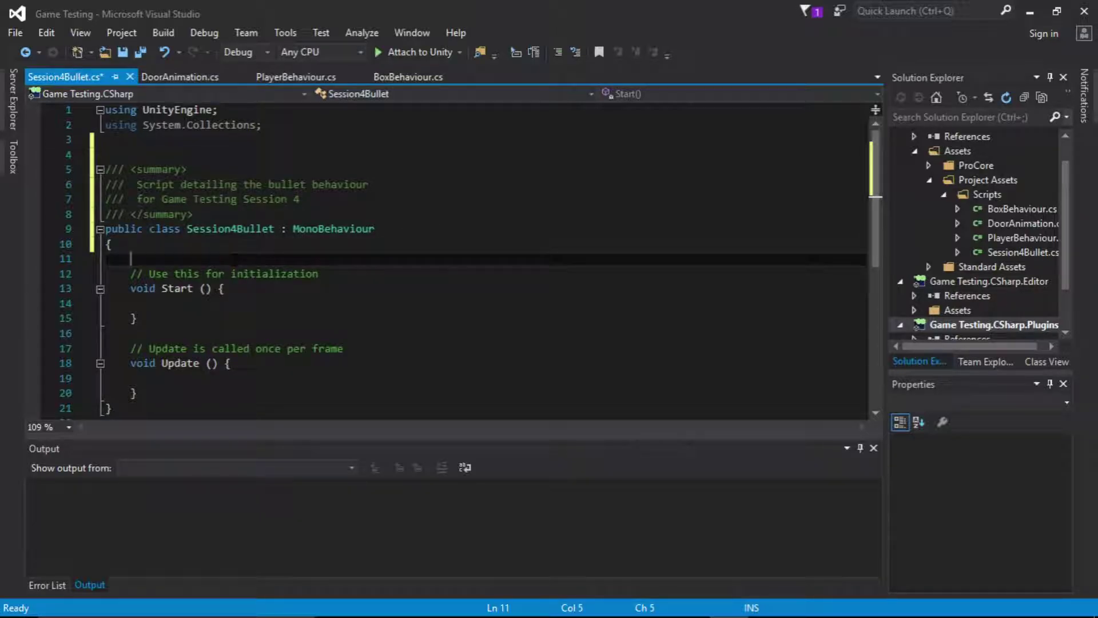
scroll(452, 260, "down", 4)
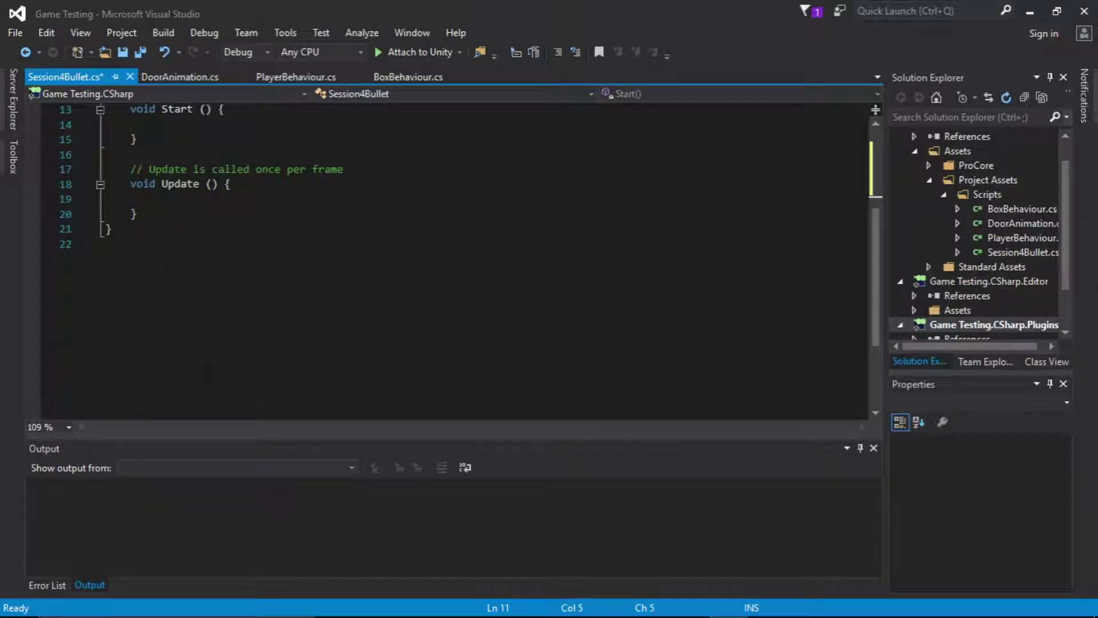
scroll(452, 261, "up", 4)
left_click_drag(137, 393, 131, 350)
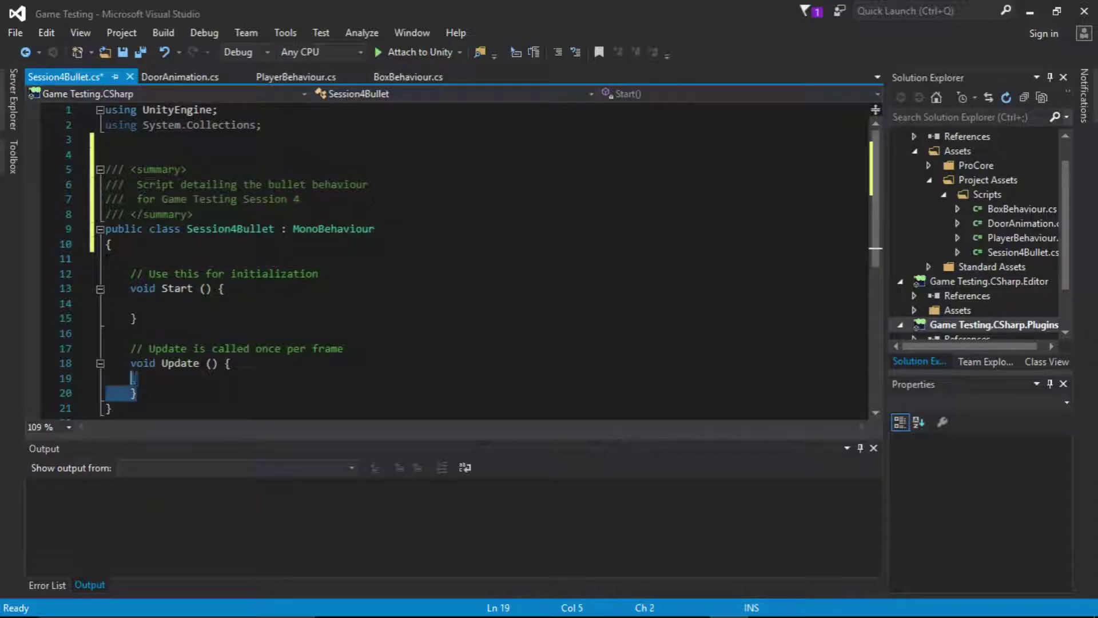
key("Delete")
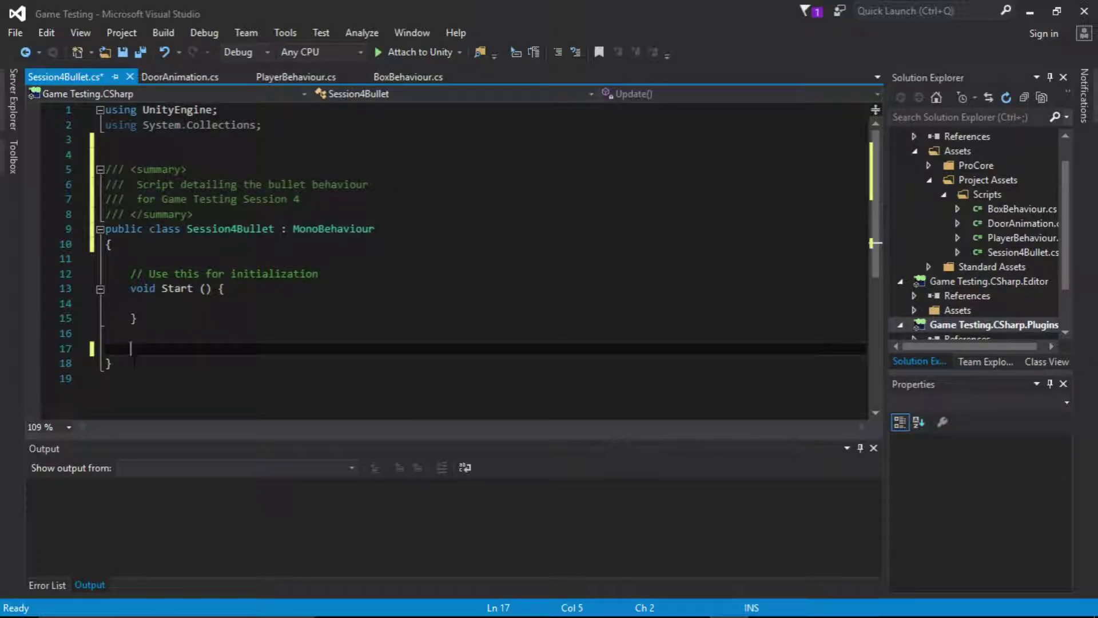
Add two blank lines above the Start initialization comment.
left_click(144, 273)
key("Up")
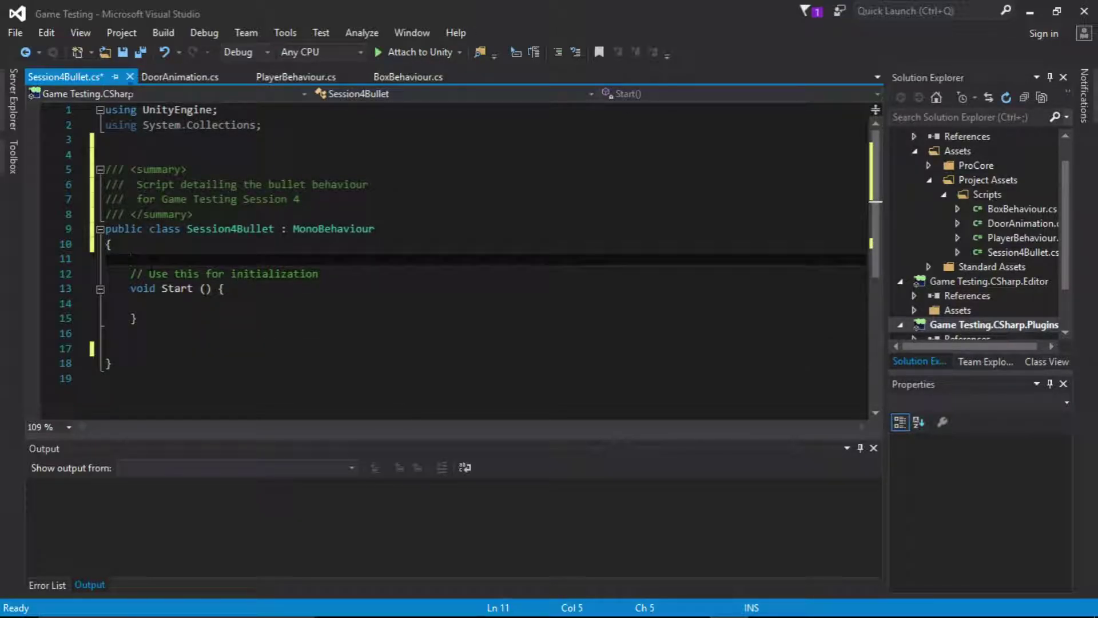
key("Return")
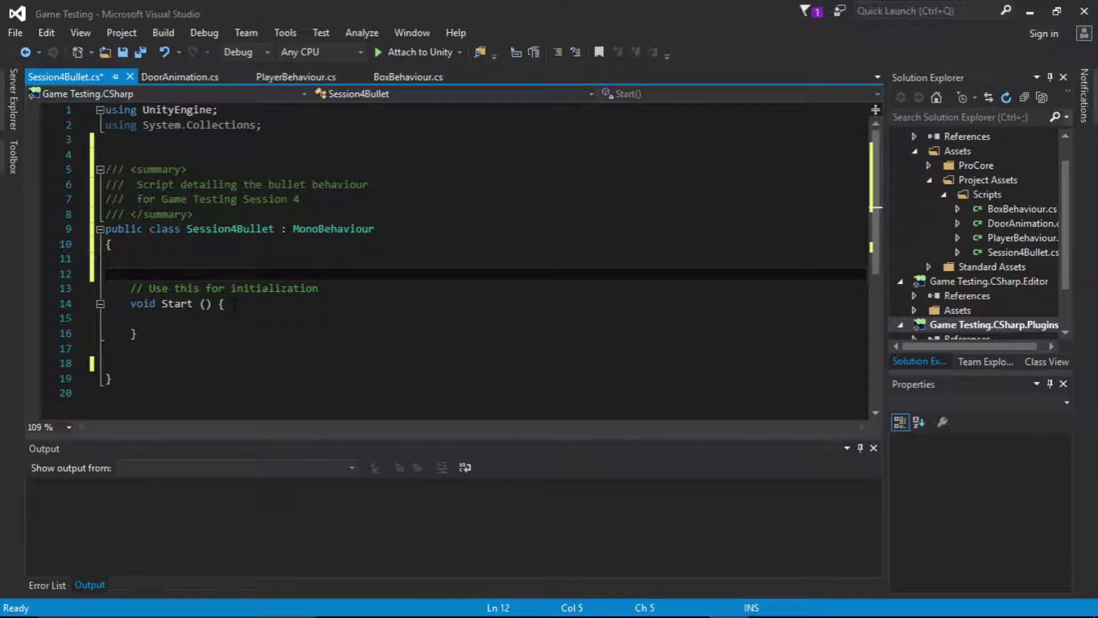
Move Start's opening brace onto its own line and indent an empty line inside it.
left_click(224, 303)
left_click(215, 303)
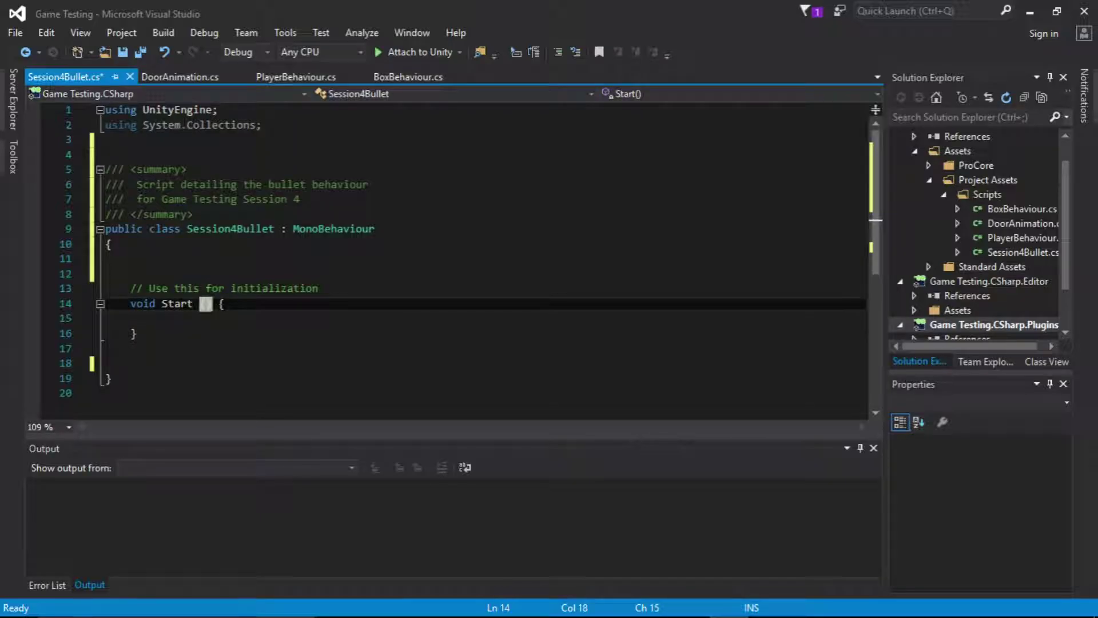
key("Return")
key("Down")
key("Tab")
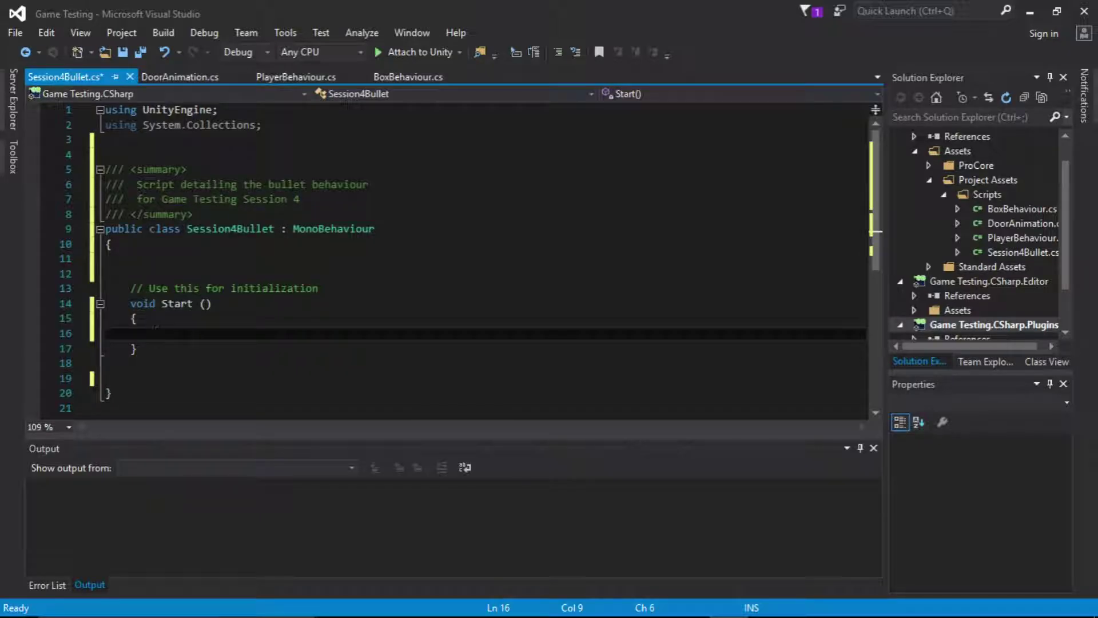
Write Destroy(gameObject, 5.0f); in Start and save the script.
type("Destroy(gam")
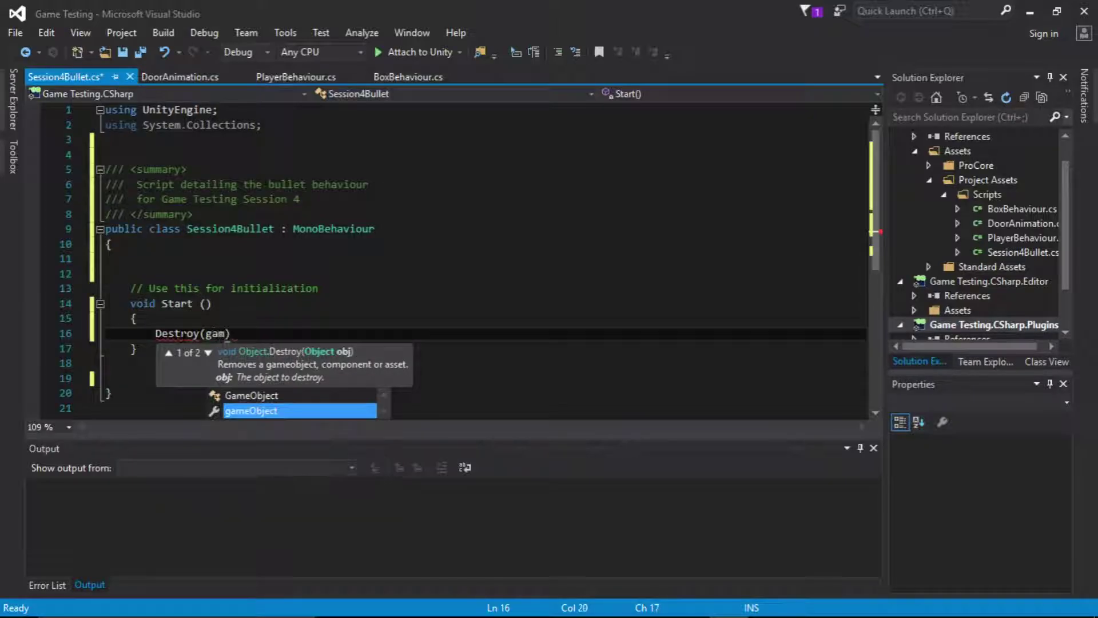
key("Tab")
type(",")
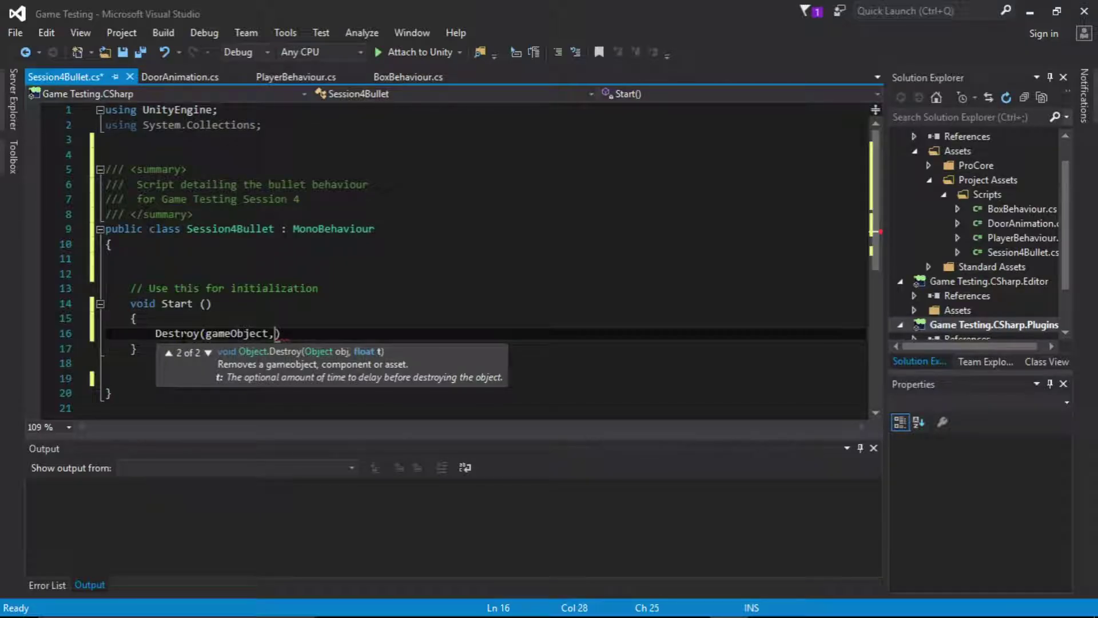
type("5.0f);")
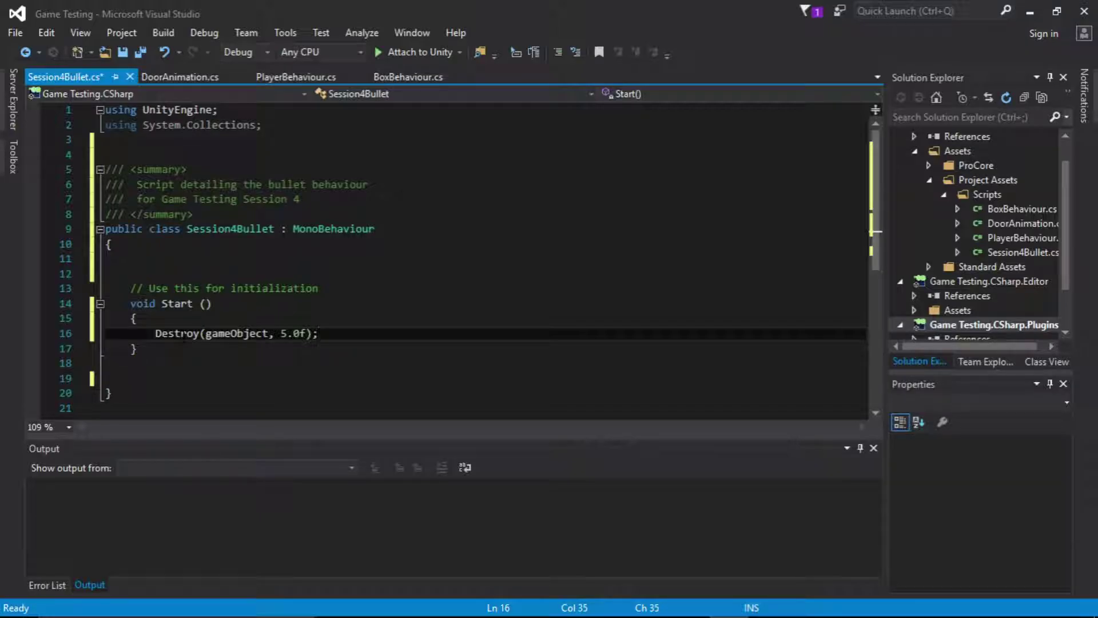
key("ctrl+s")
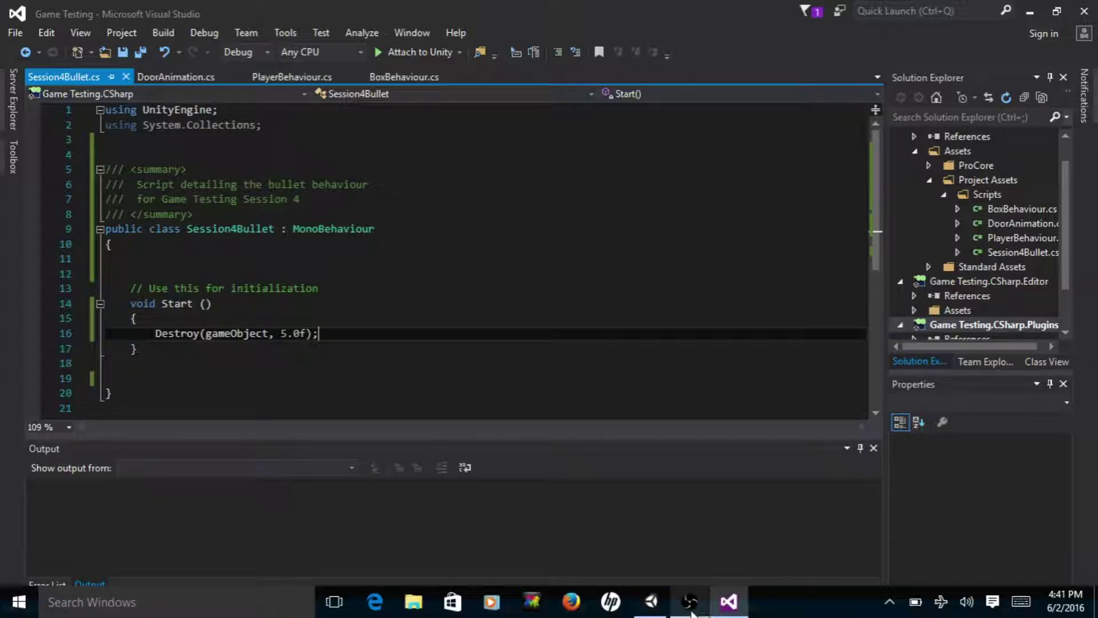
left_click(652, 606)
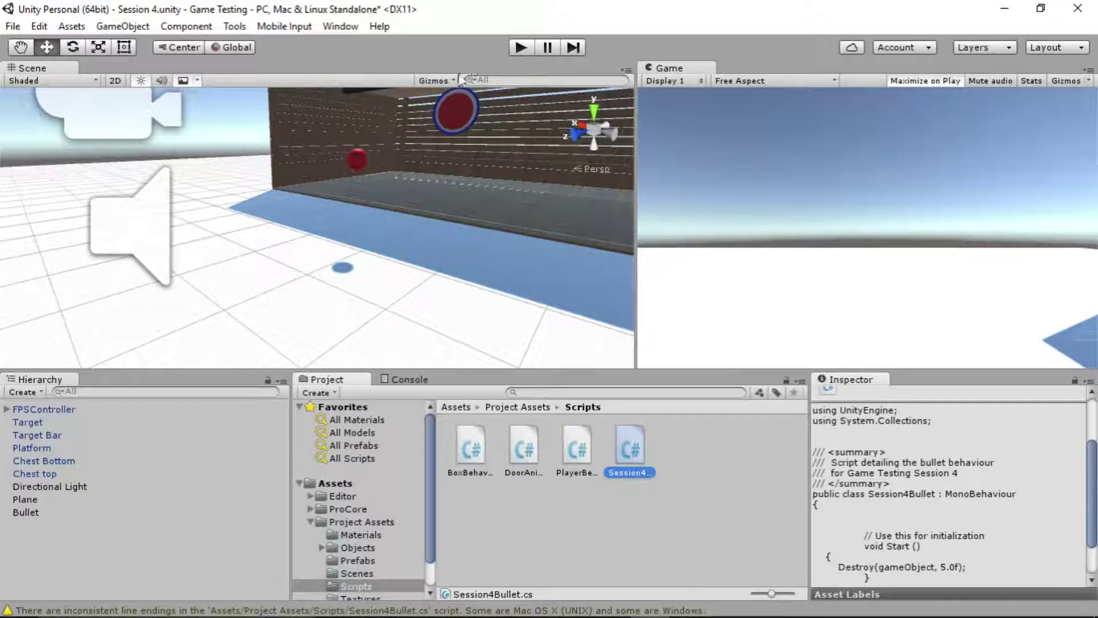
Select the red Bullet sphere and add a Rigidbody component found by searching 'rigi'.
left_click(359, 164)
scroll(943, 463, "down", 2)
scroll(942, 481, "up", 1)
scroll(944, 480, "up", 3)
scroll(944, 481, "down", 3)
scroll(938, 478, "down", 2)
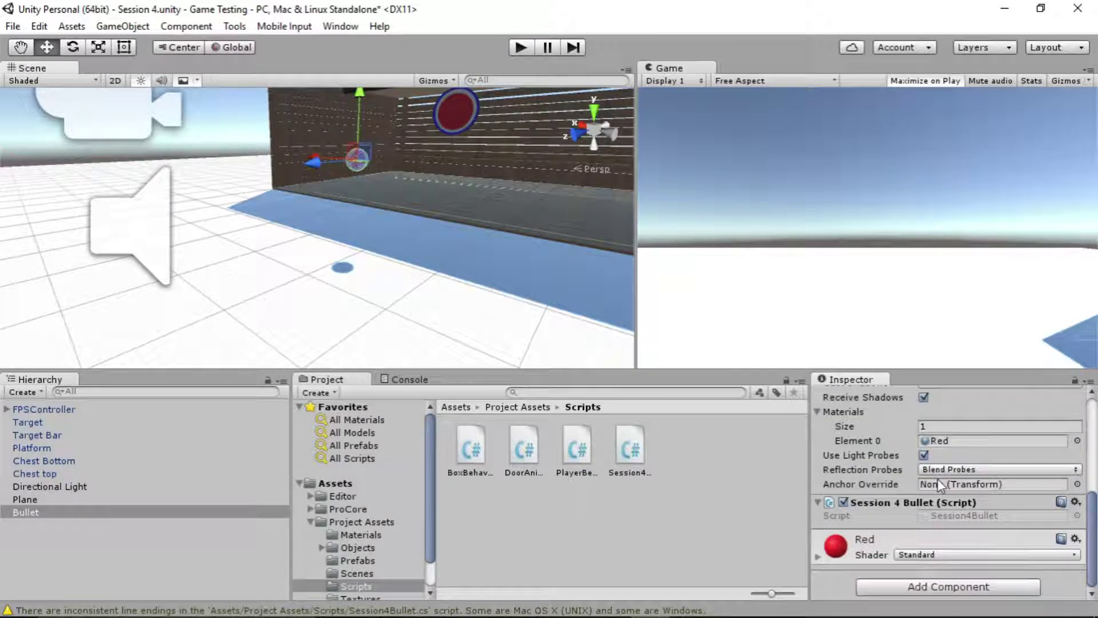
left_click(925, 588)
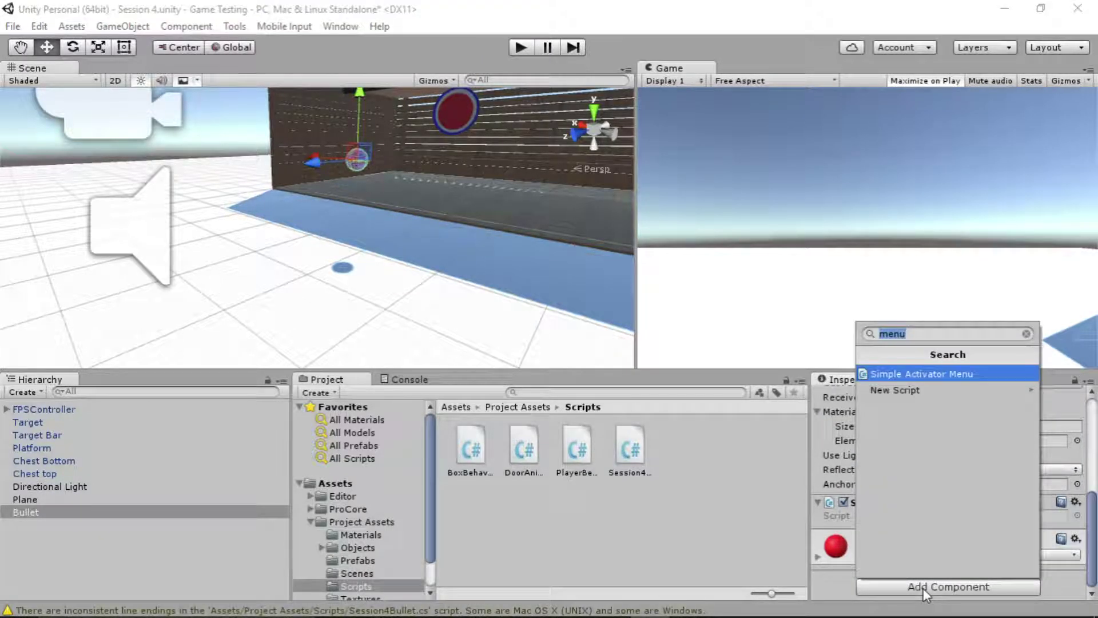
type("rigi")
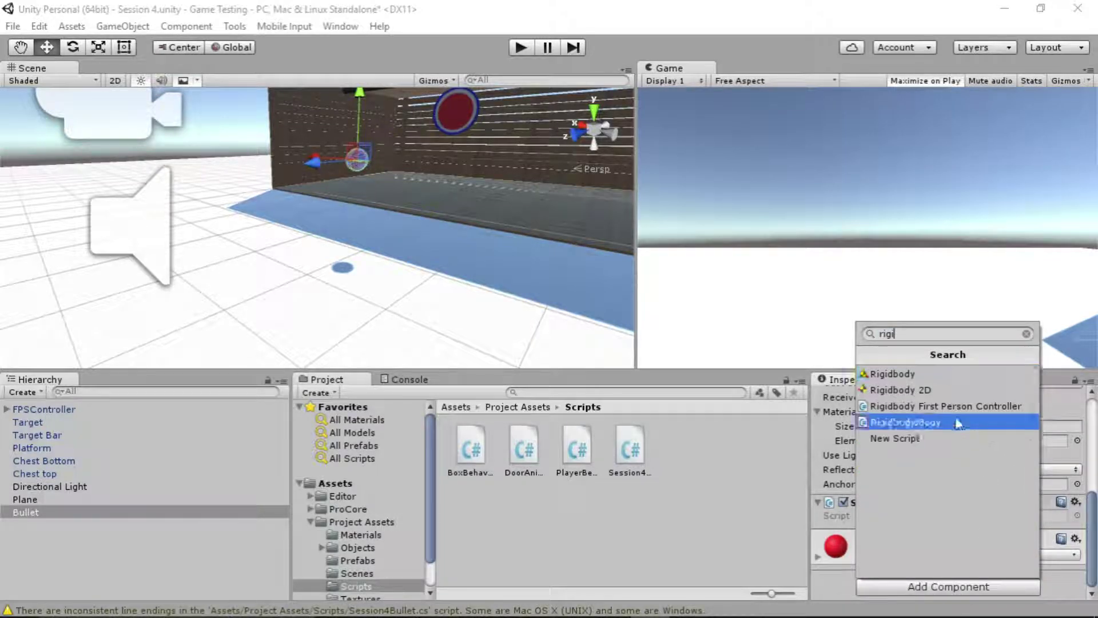
left_click(934, 374)
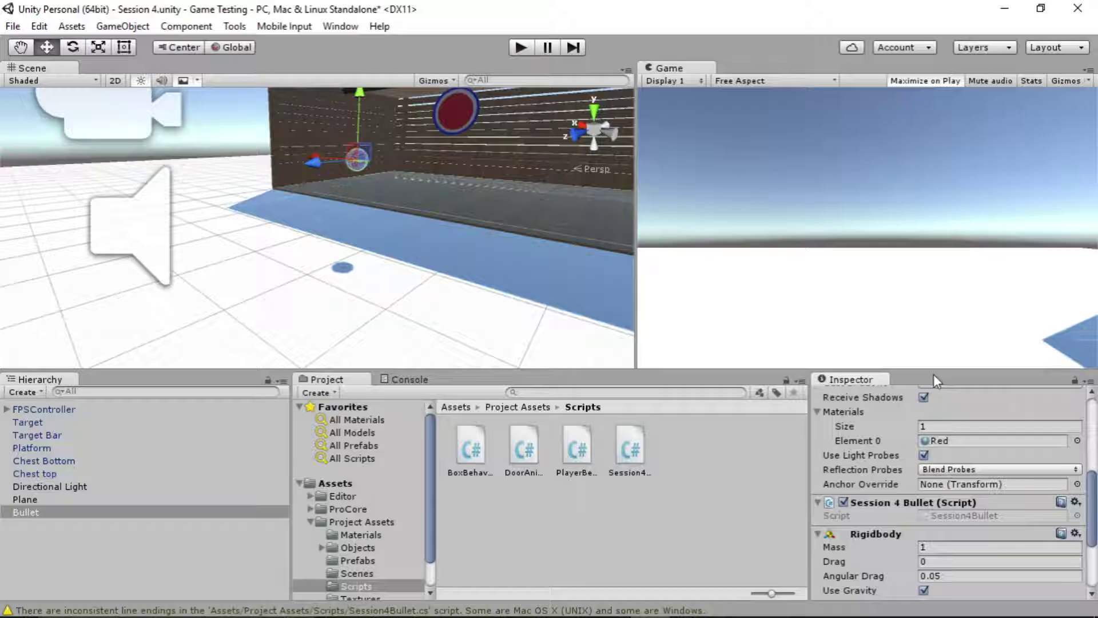
scroll(903, 552, "down", 3)
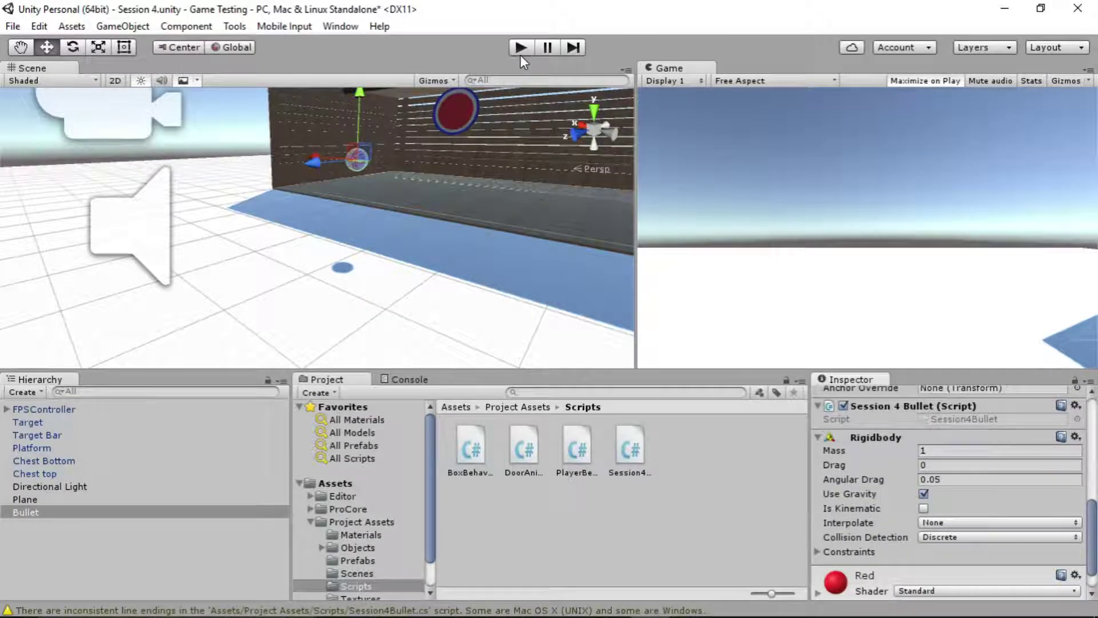
left_click(909, 80)
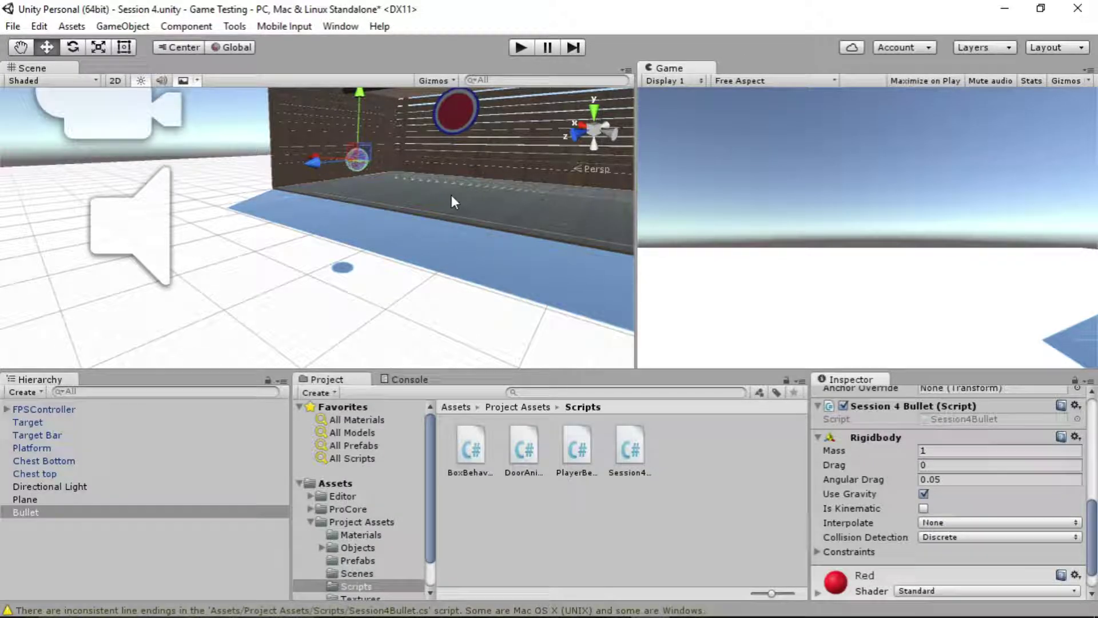
left_click_drag(451, 194, 423, 200, "alt")
key("f")
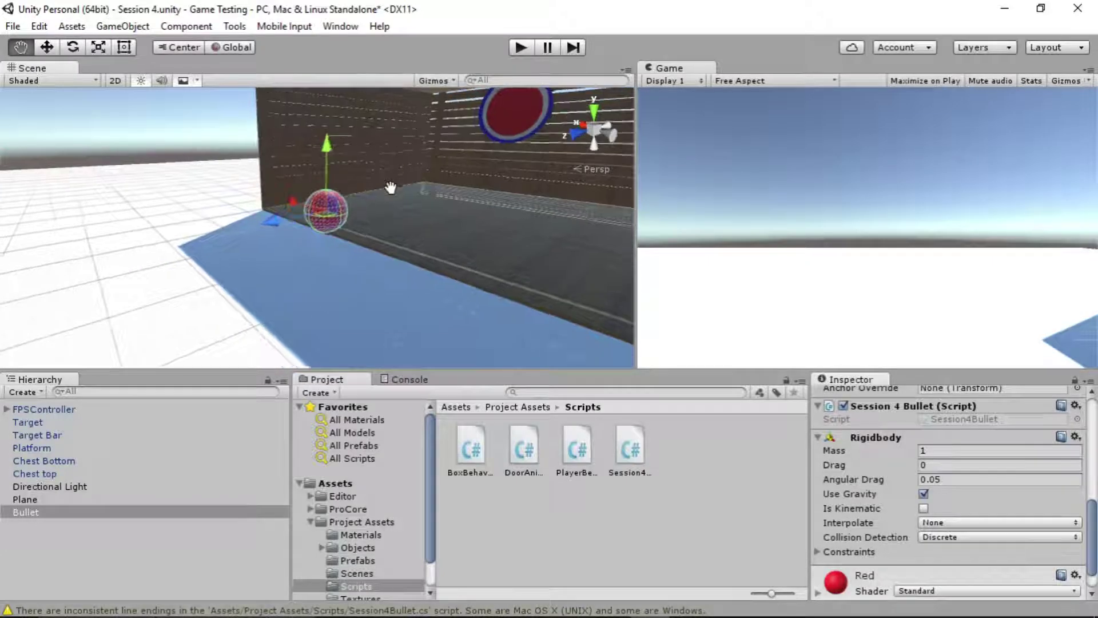
left_click(522, 48)
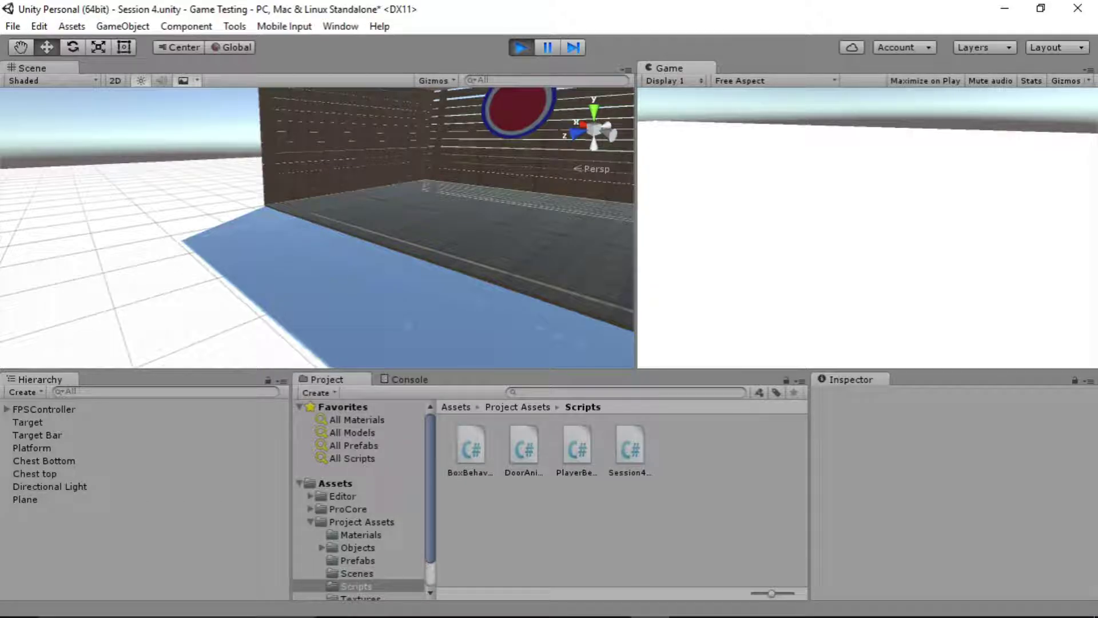
key("Escape")
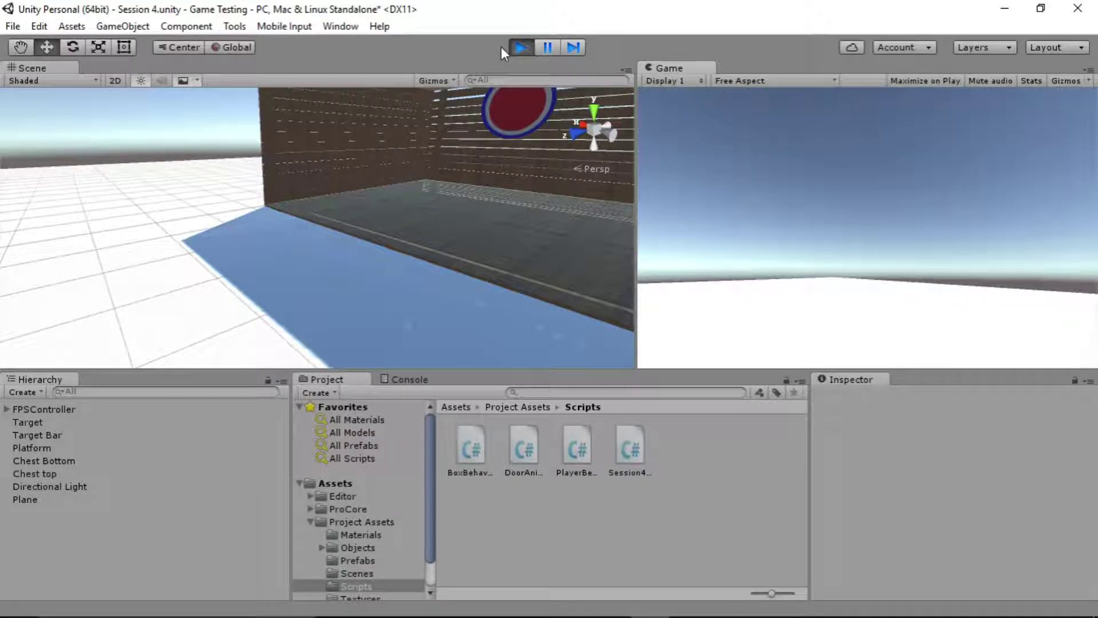
left_click(863, 91)
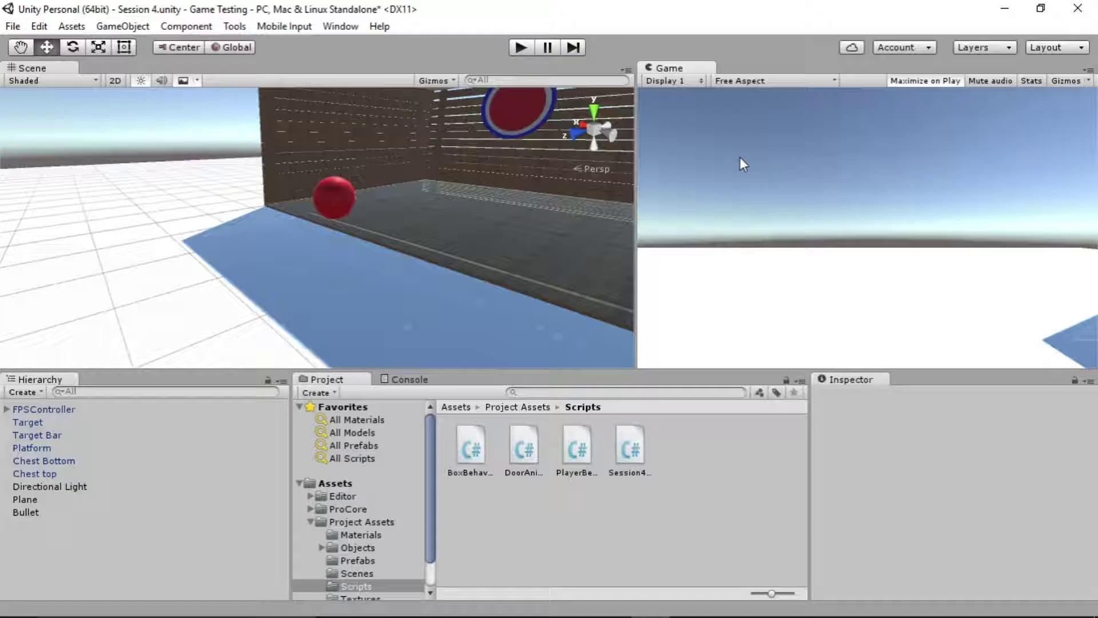
right_click_drag(396, 275, 362, 263)
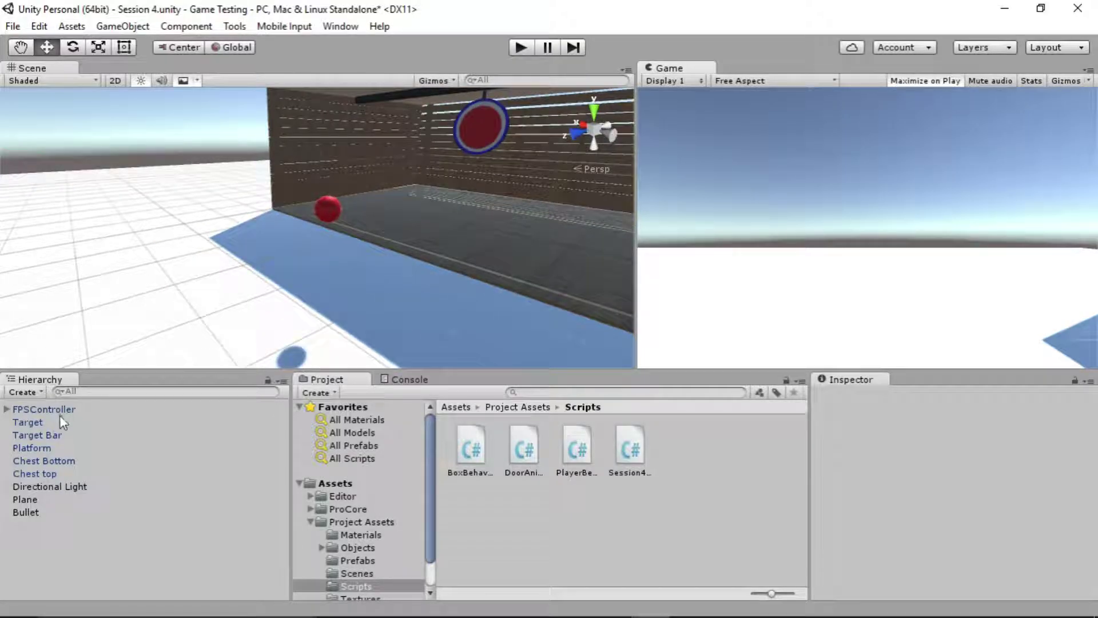
Drag Bullet into Assets/Prefabs to make a prefab, then delete the instance from the scene.
left_click(44, 513)
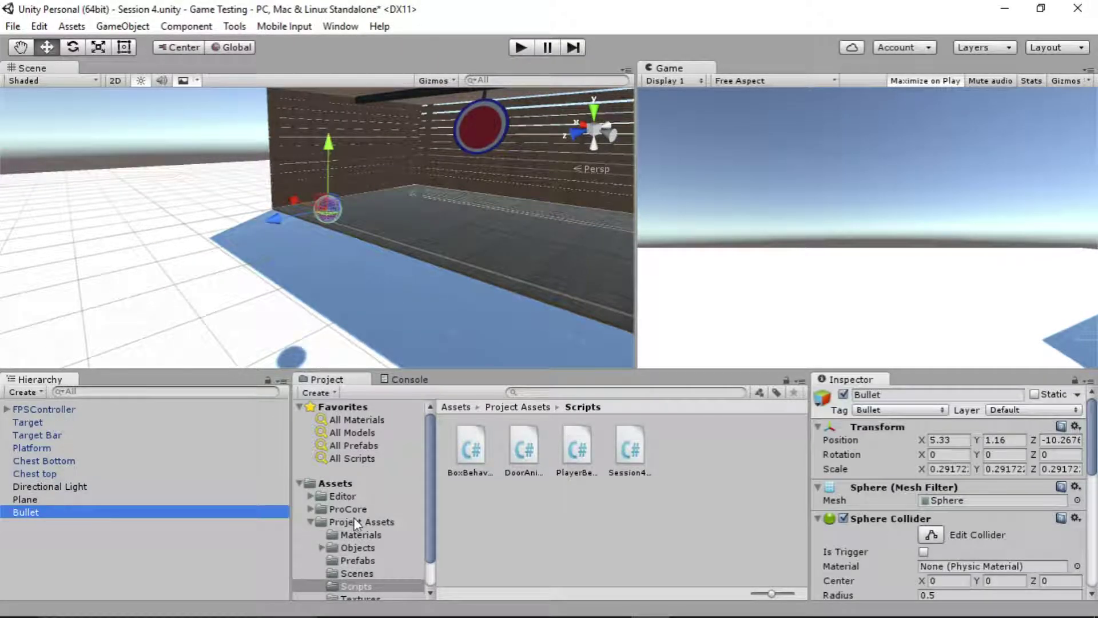
left_click(355, 520)
double_click(576, 448)
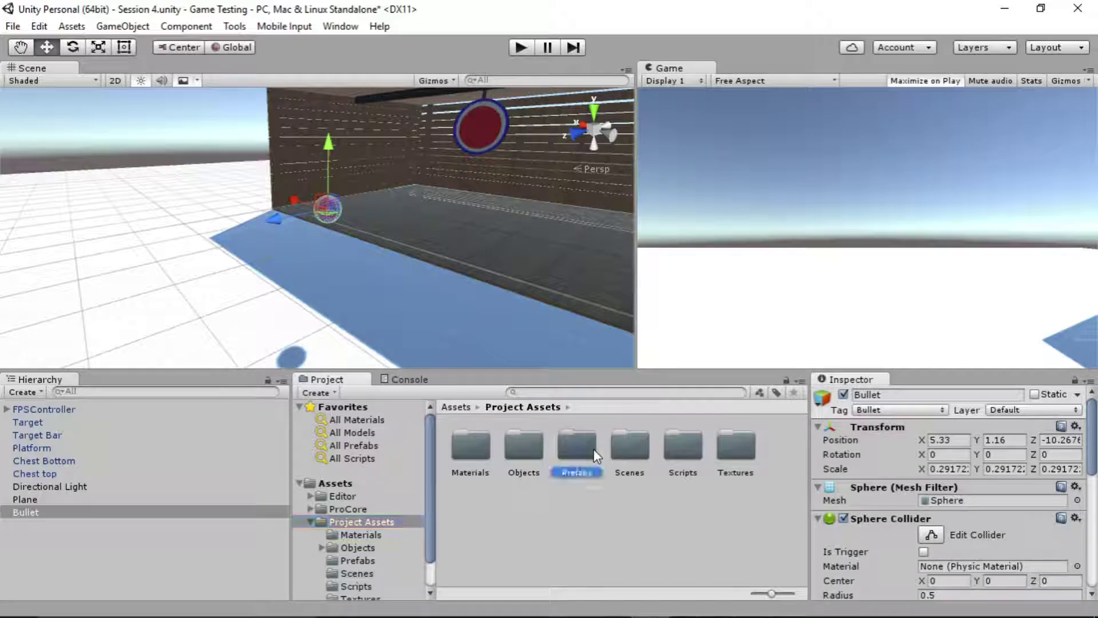
mouse_move(36, 513)
left_mouse_down()
mouse_move(530, 489)
mouse_move(564, 458)
left_mouse_up()
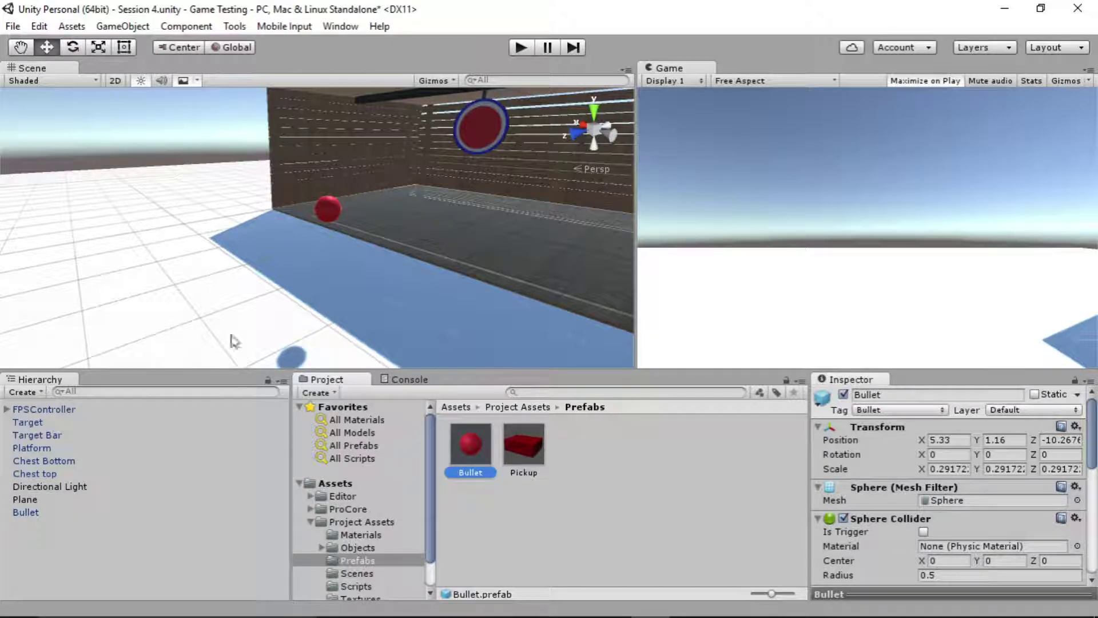
left_click(29, 515)
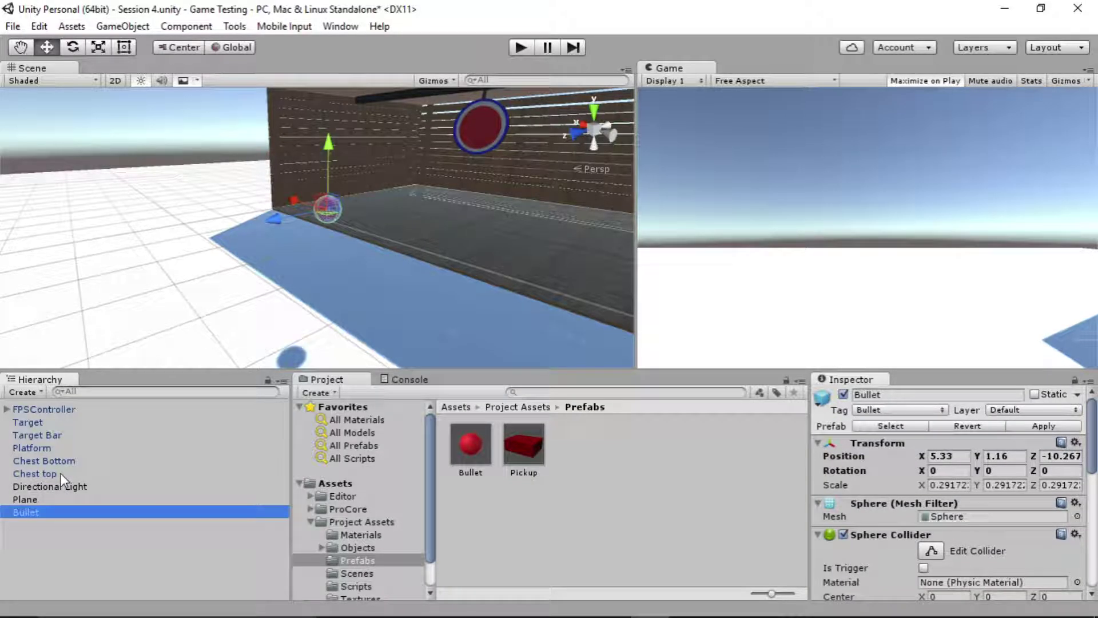
key("Delete")
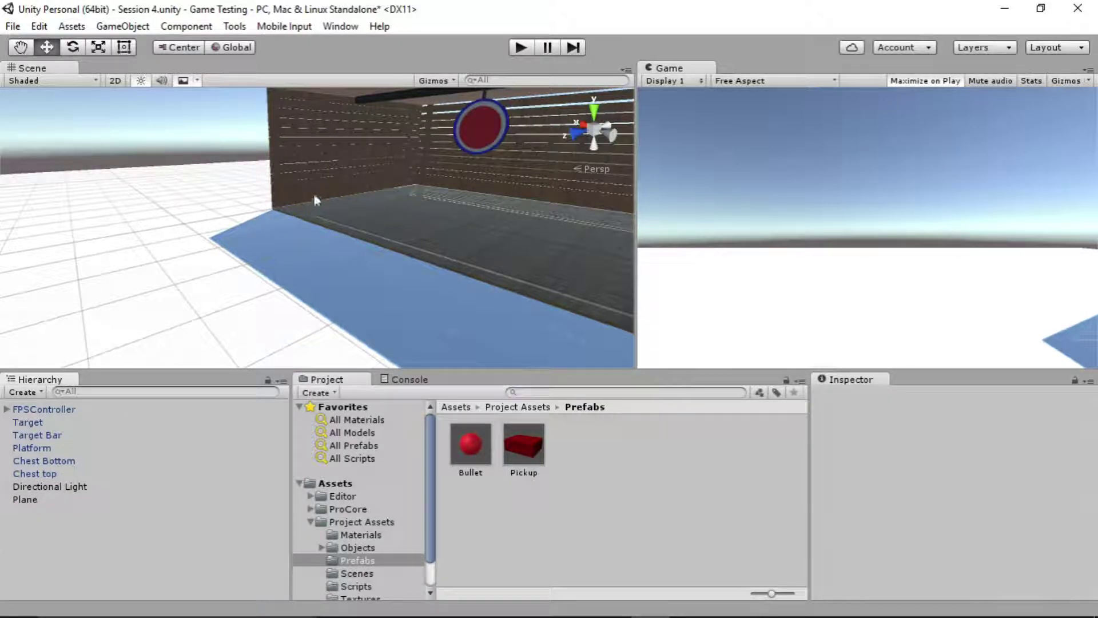
Create a new empty GameObject with FPSController selected.
right_click_drag(314, 206, 1088, 188)
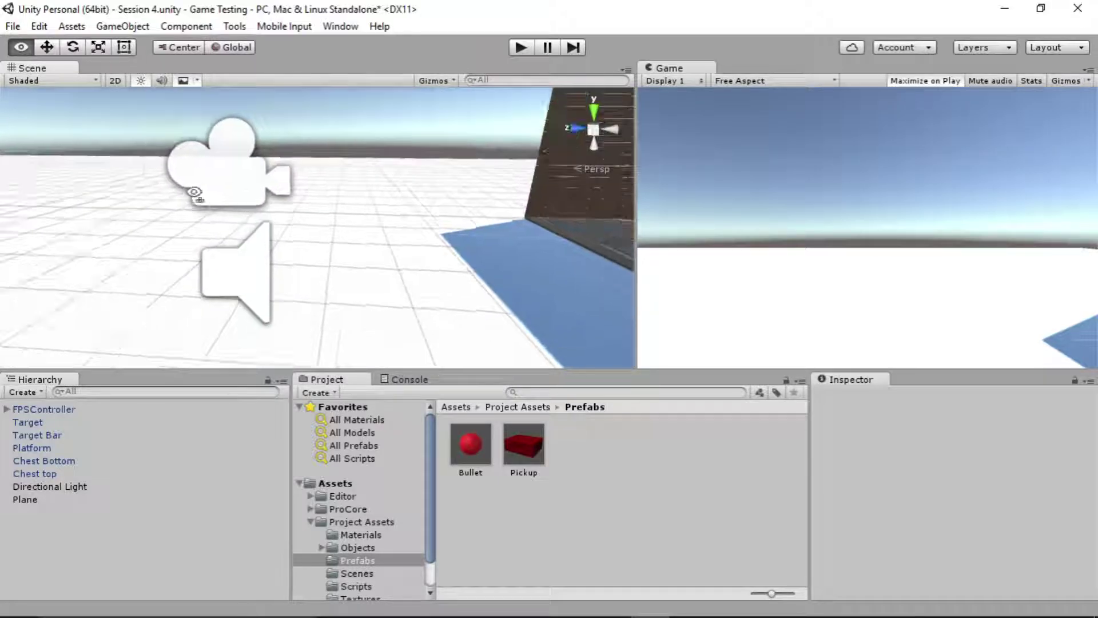
right_click_drag(1088, 188, 210, 200)
middle_click_drag(209, 197, 358, 235)
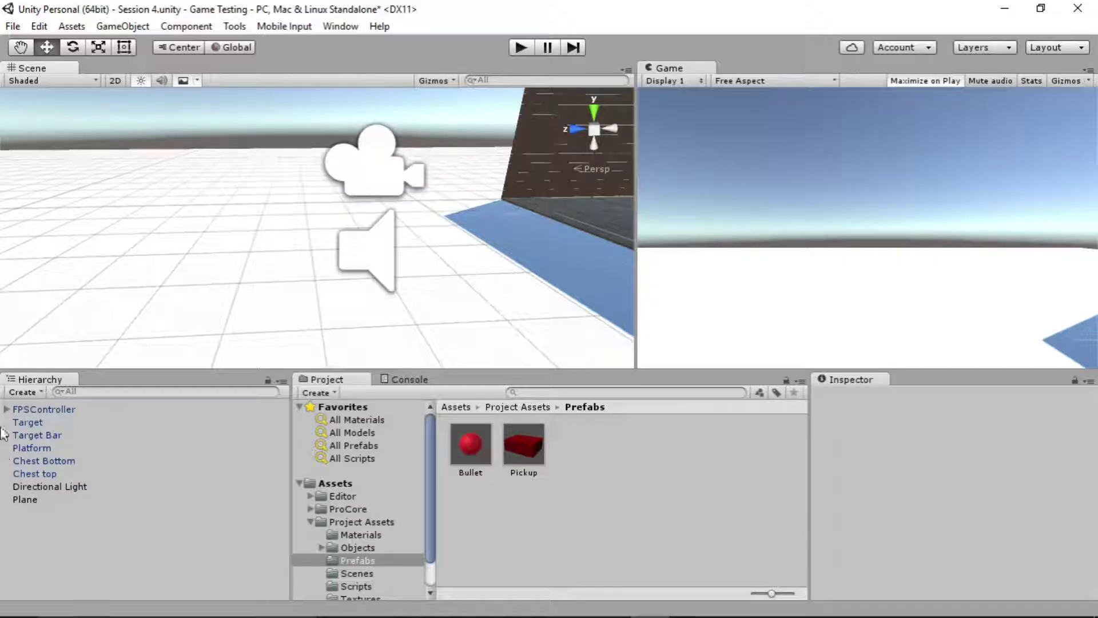
left_click(28, 409)
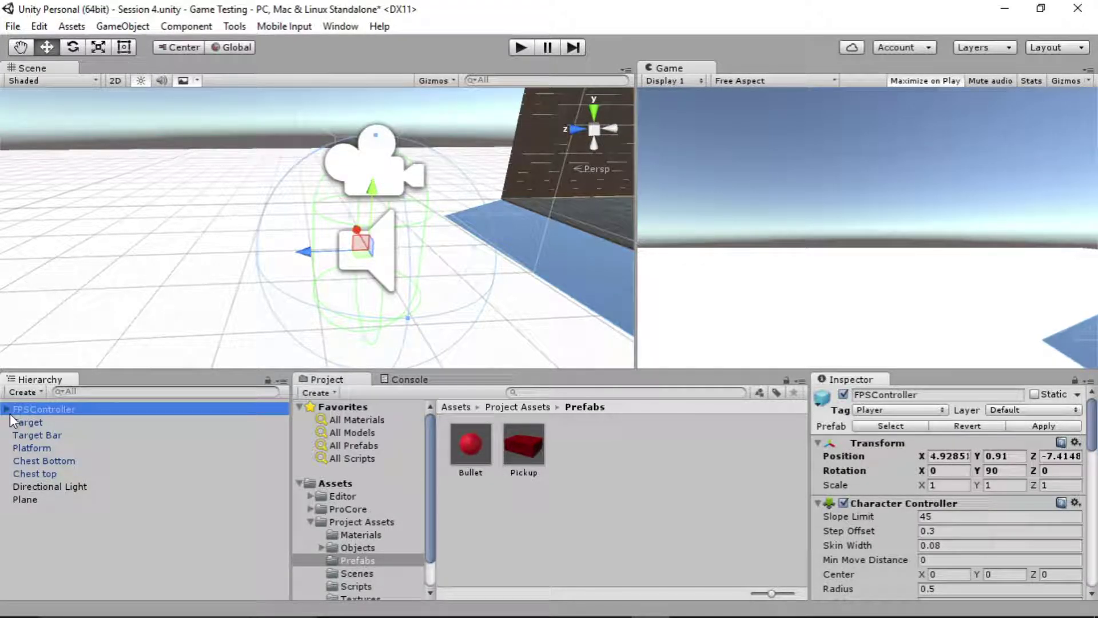
left_click(32, 395)
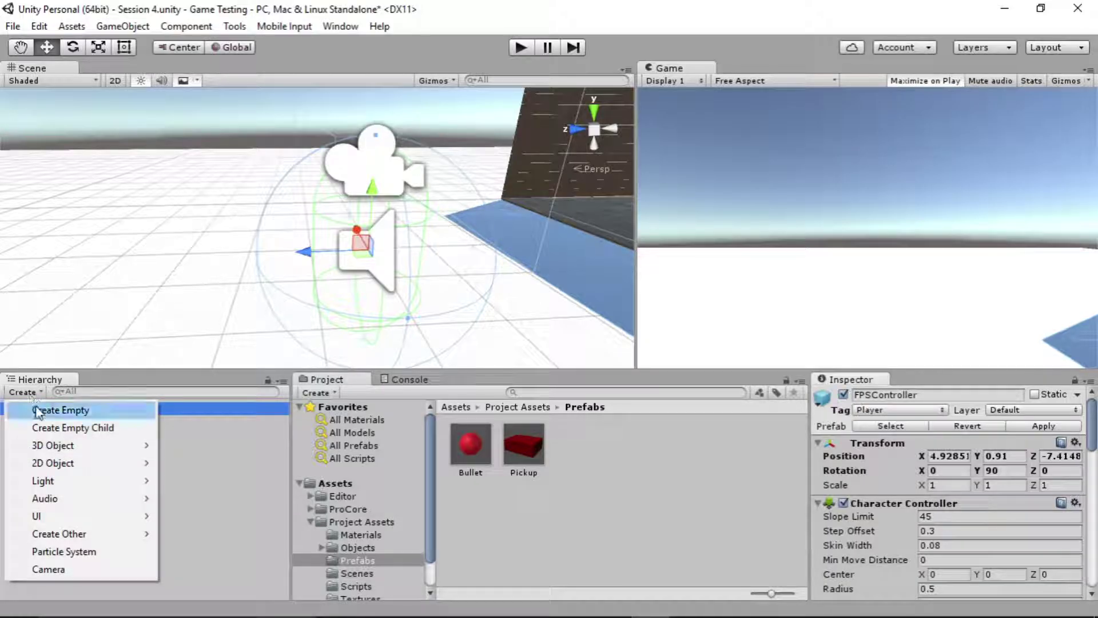
left_click(36, 408)
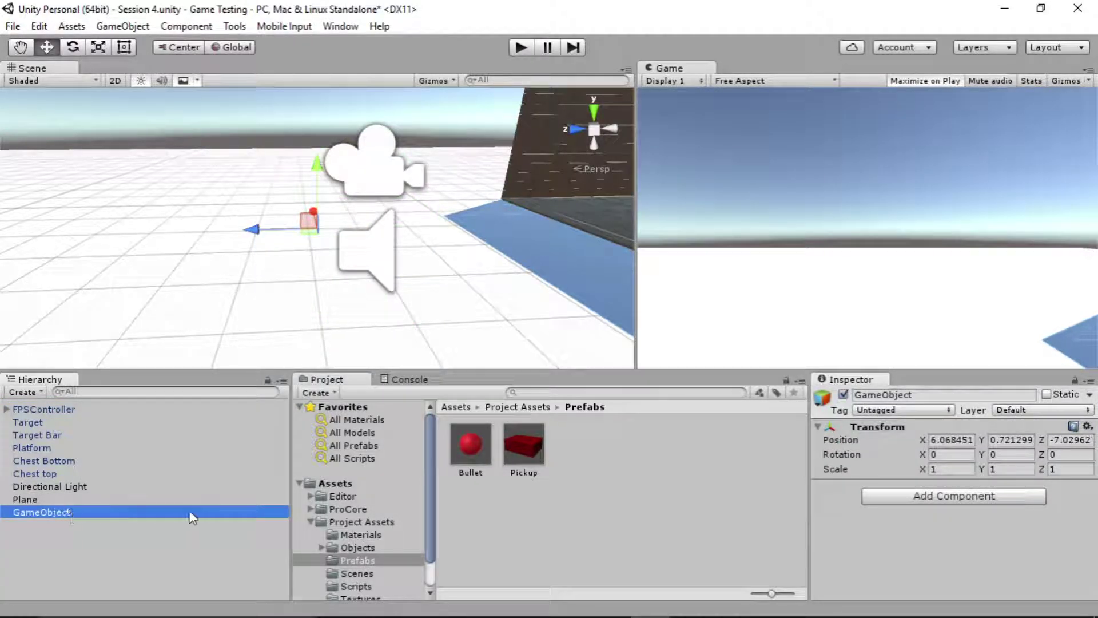
Rename the empty object to Holder and parent it under FPSController.
left_click(938, 394)
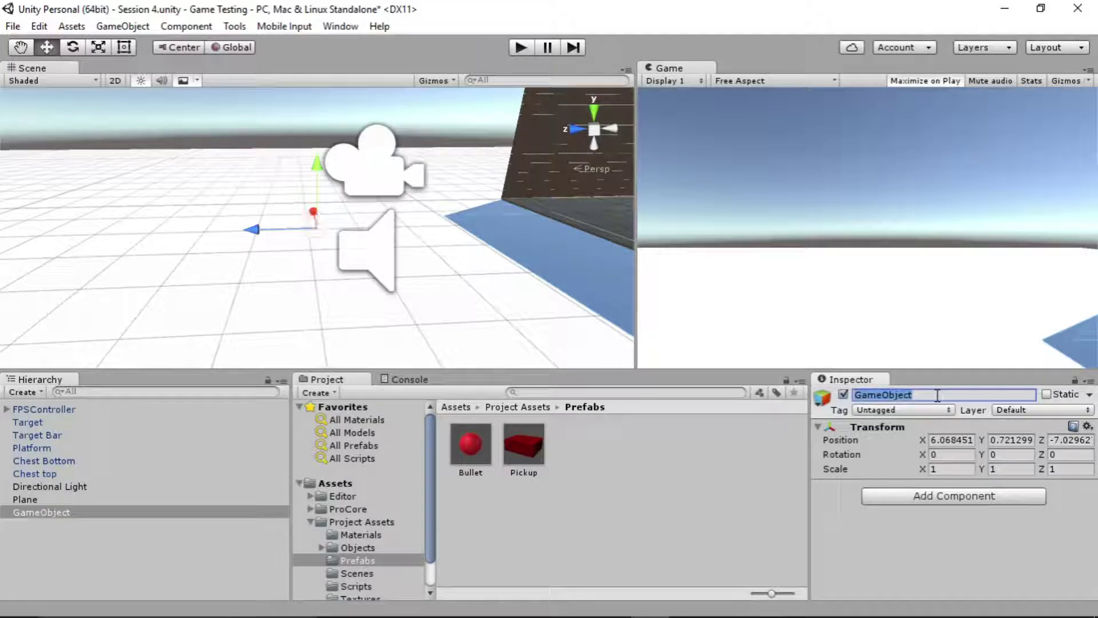
type("Holder")
key("Return")
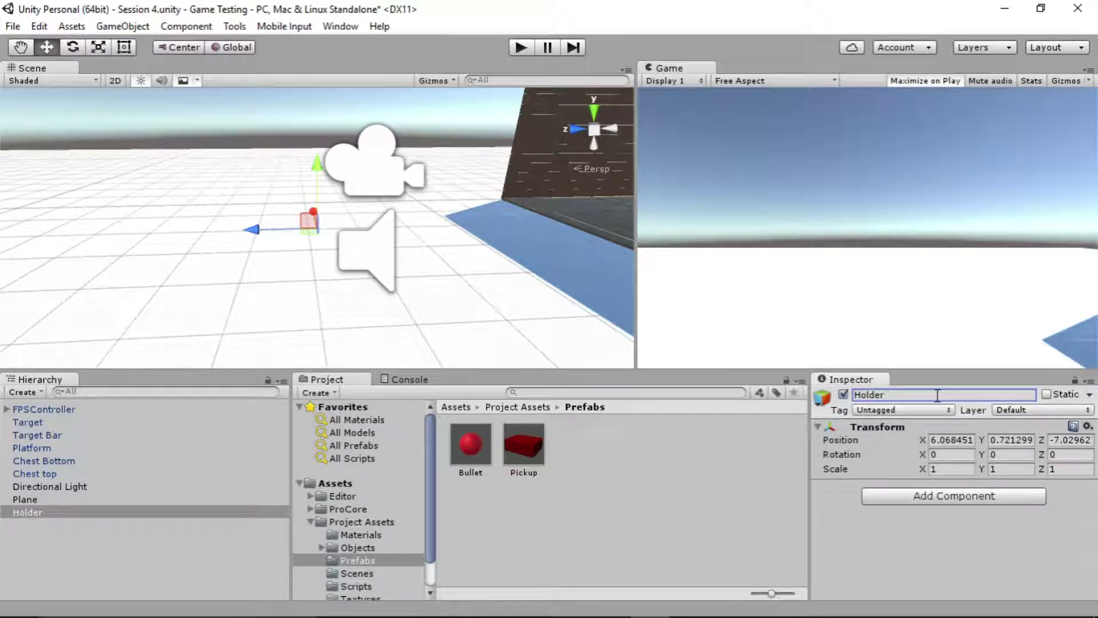
left_click_drag(23, 512, 52, 408)
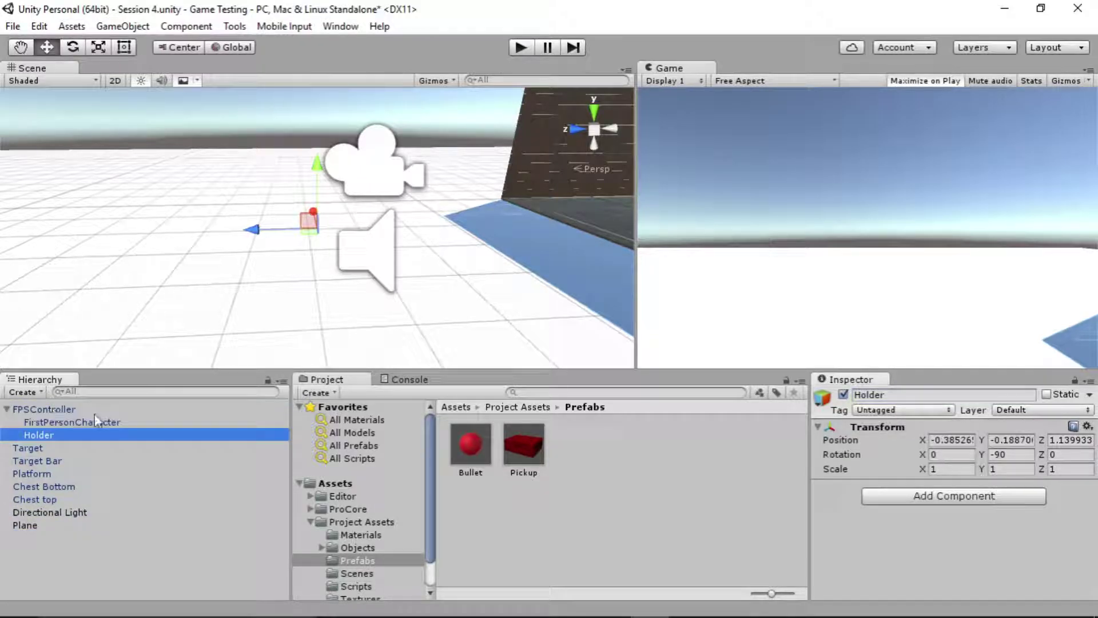
Reset Holder's transform to its parent's origin and briefly view the scene as shaded wireframe.
left_click(1087, 426)
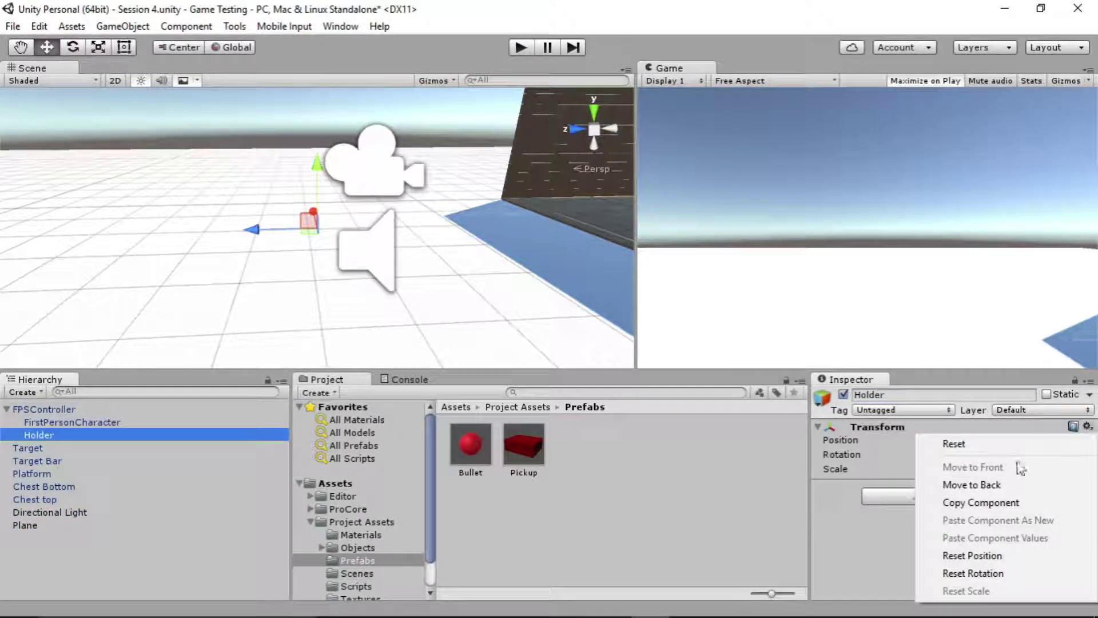
left_click(998, 445)
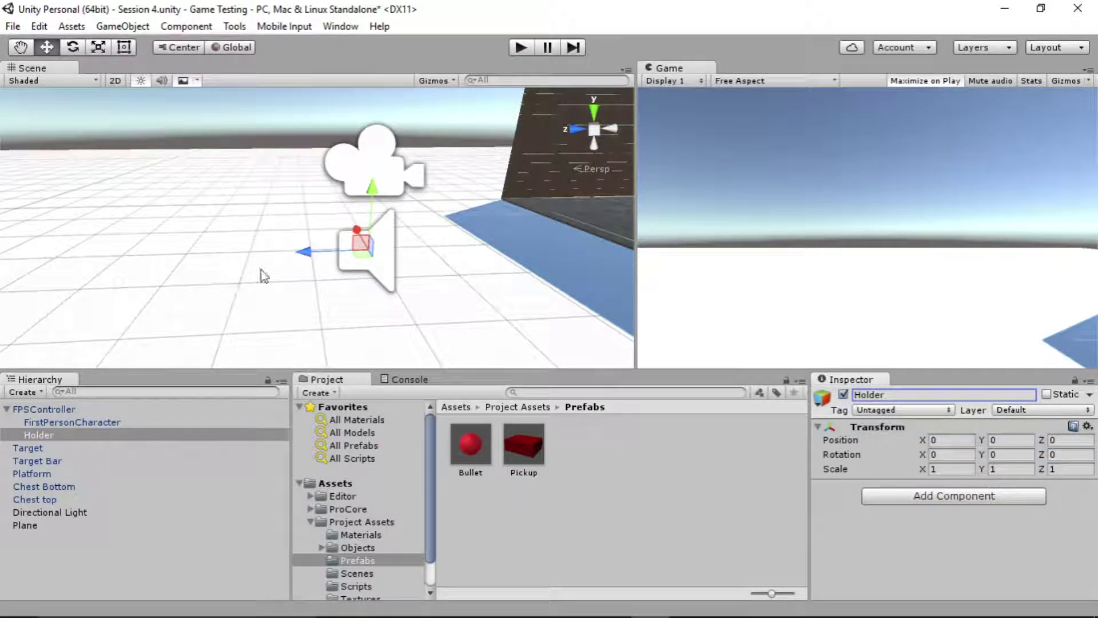
left_click(46, 81)
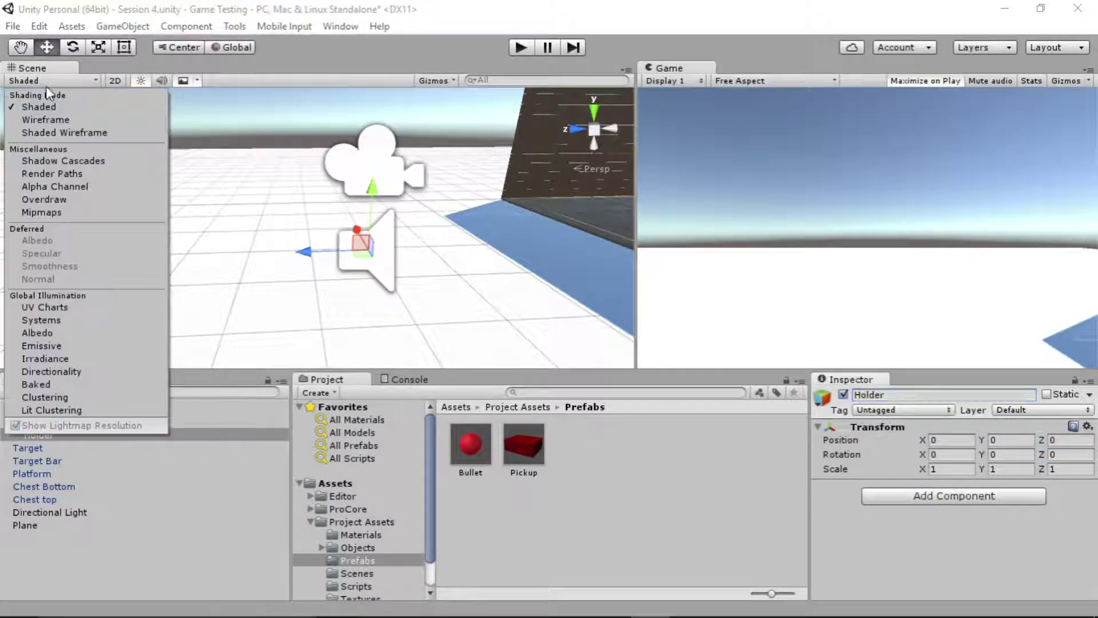
left_click(52, 132)
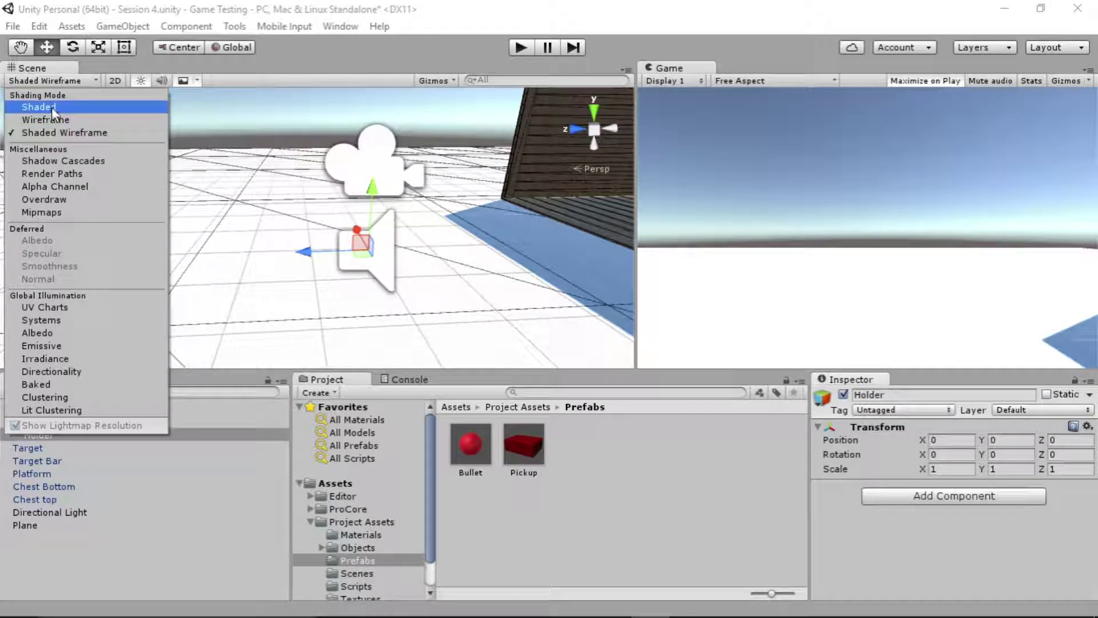
left_click(52, 107)
Raise Holder to Y 0.623 and move it ahead of the camera to X 0.849.
left_click_drag(372, 195, 383, 144)
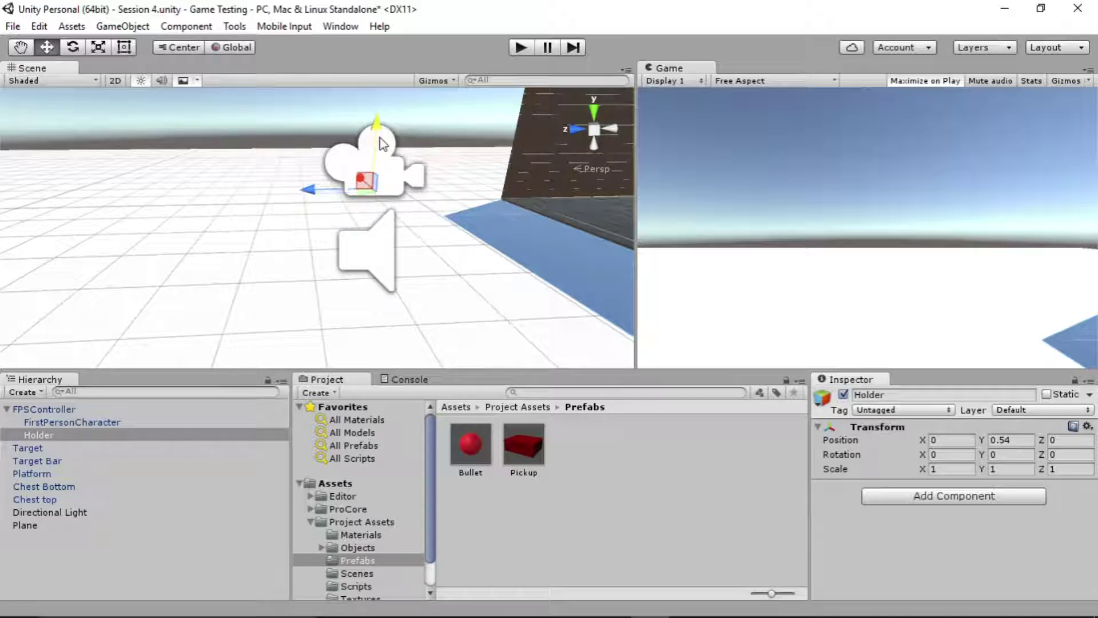
left_click_drag(382, 144, 386, 139)
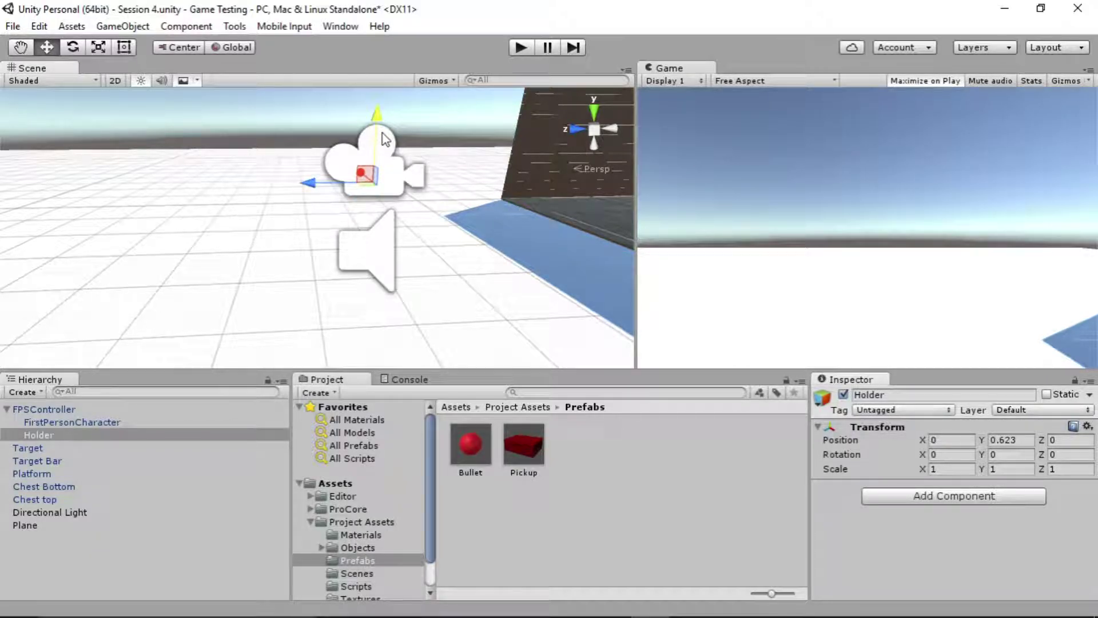
left_click_drag(322, 186, 422, 215)
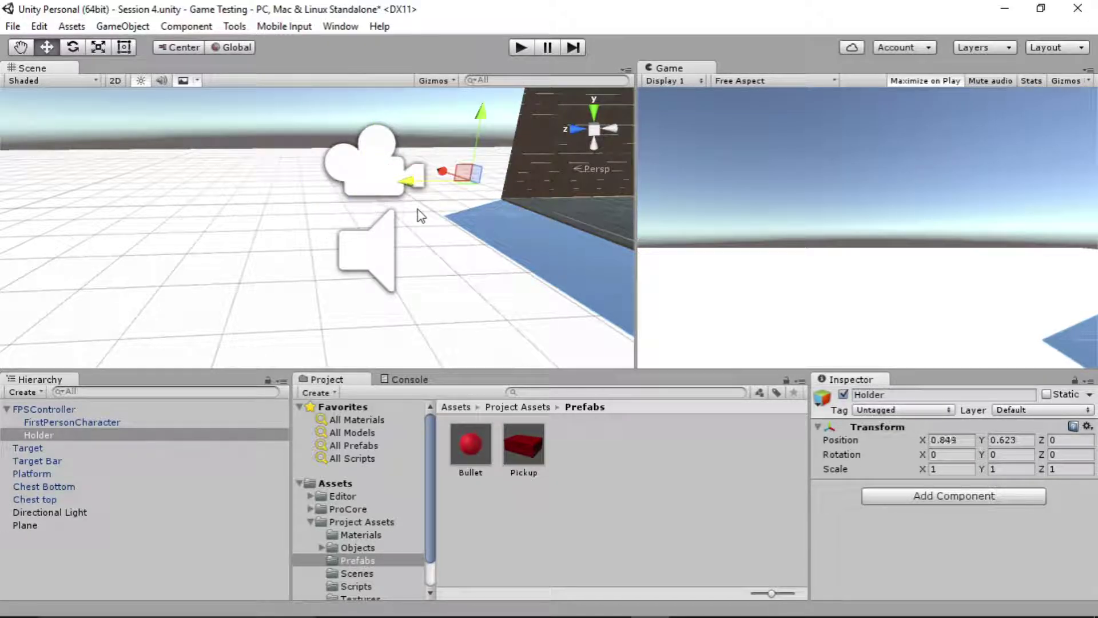
left_click(73, 48)
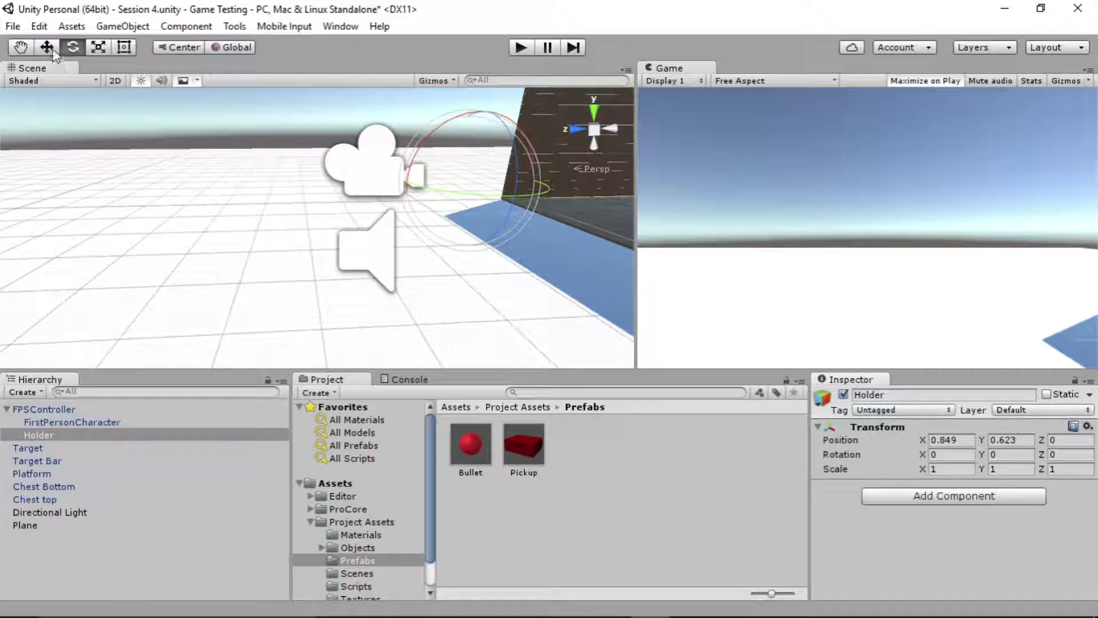
Set Holder's Rotation Y to 90, checking its axes in local and global orientation.
left_click(51, 49)
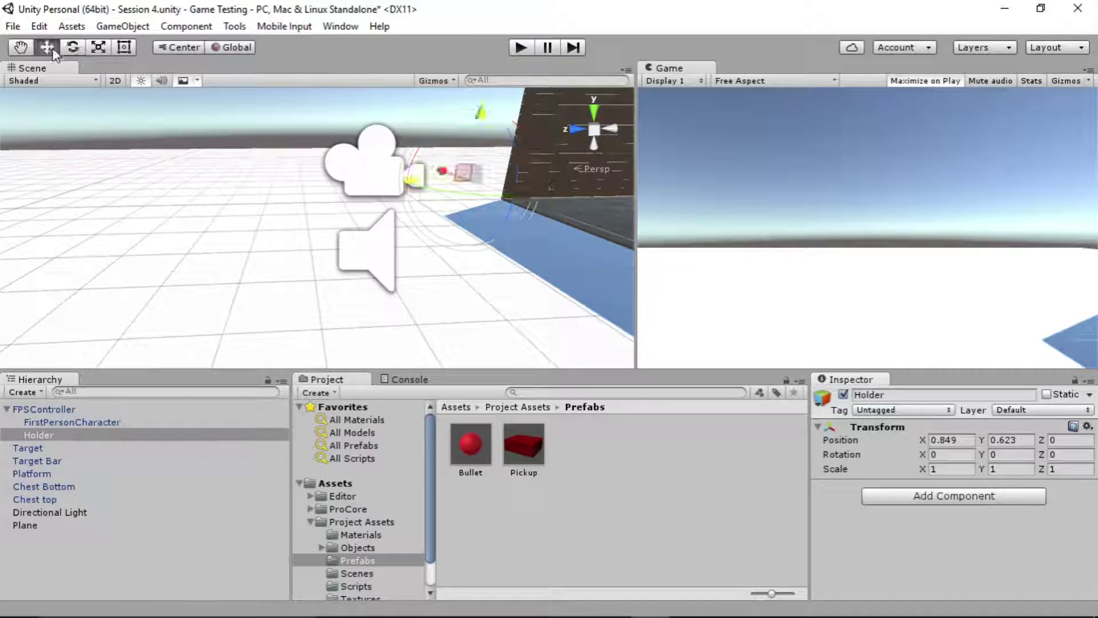
left_click(1007, 454)
type("90")
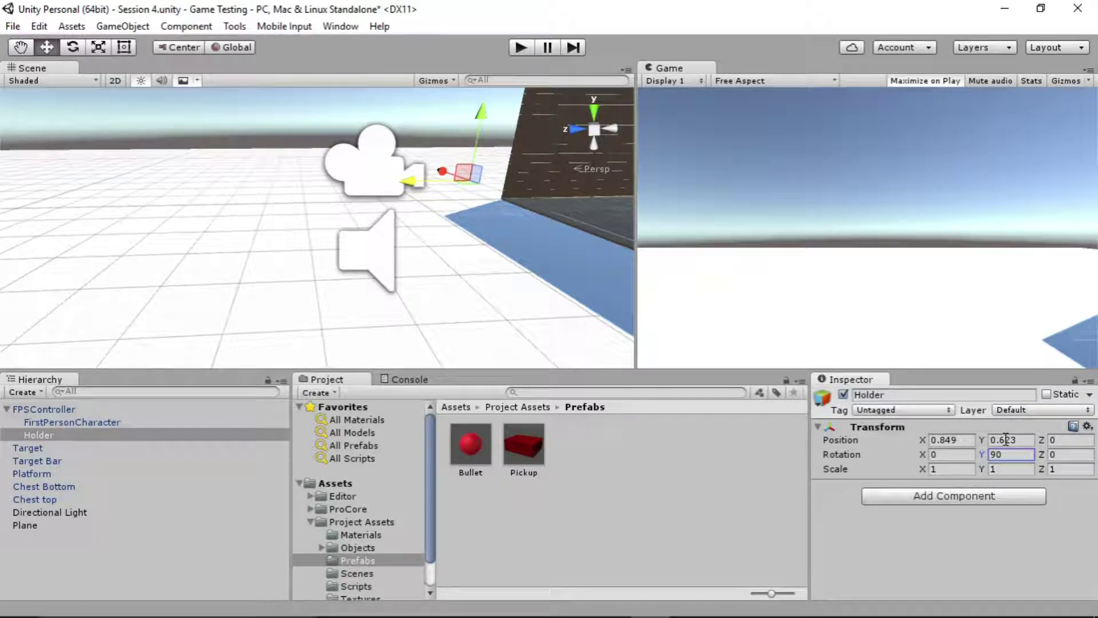
left_click(221, 46)
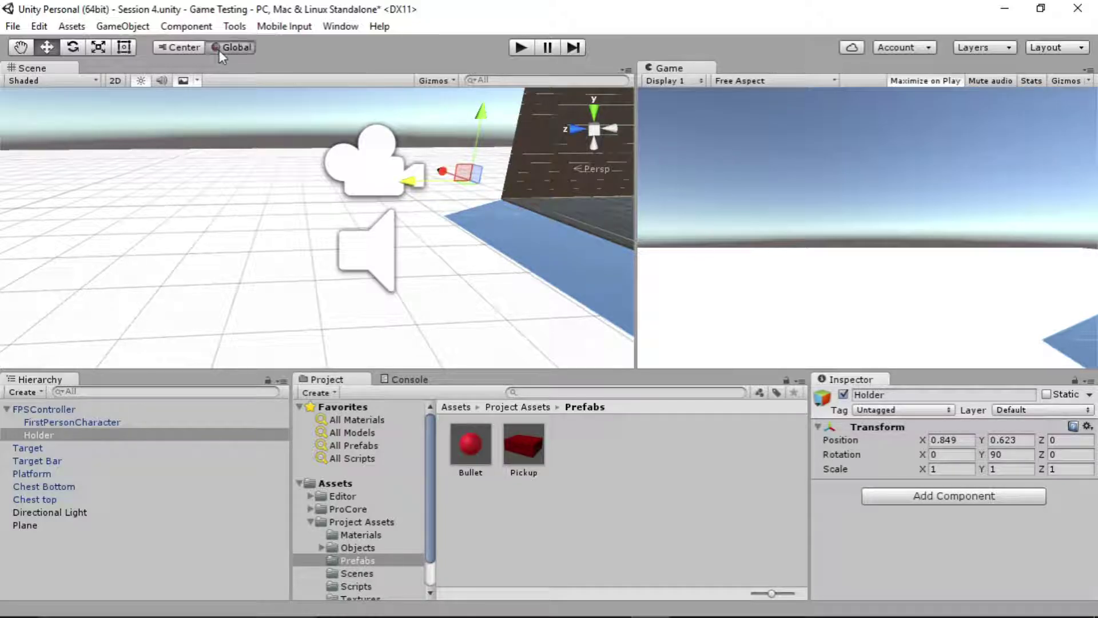
left_click(219, 49)
left_click(1002, 453)
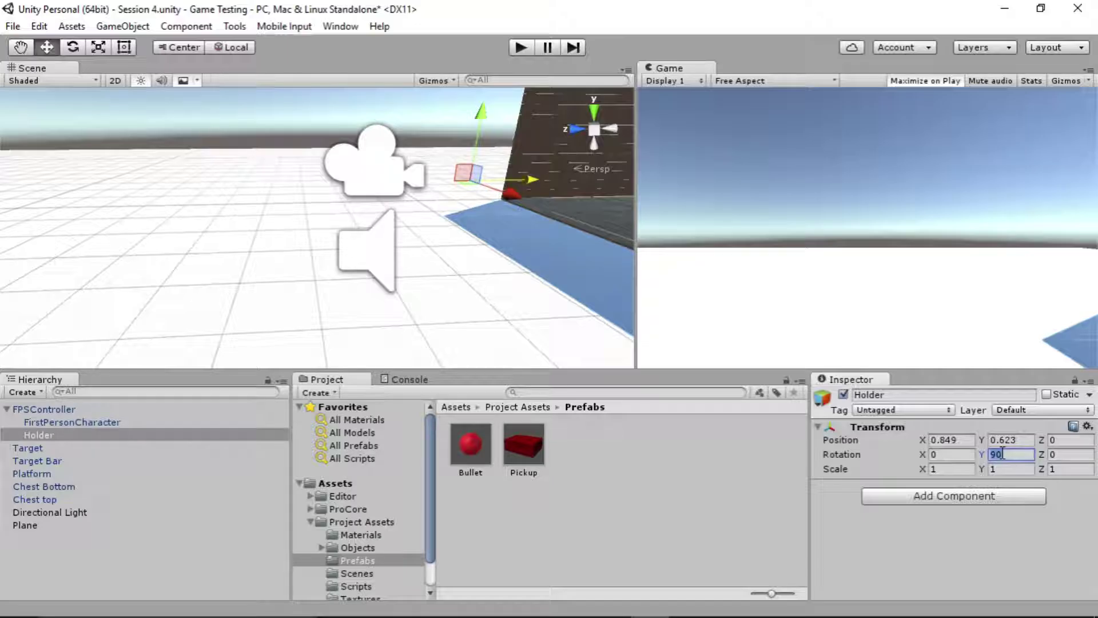
type("0")
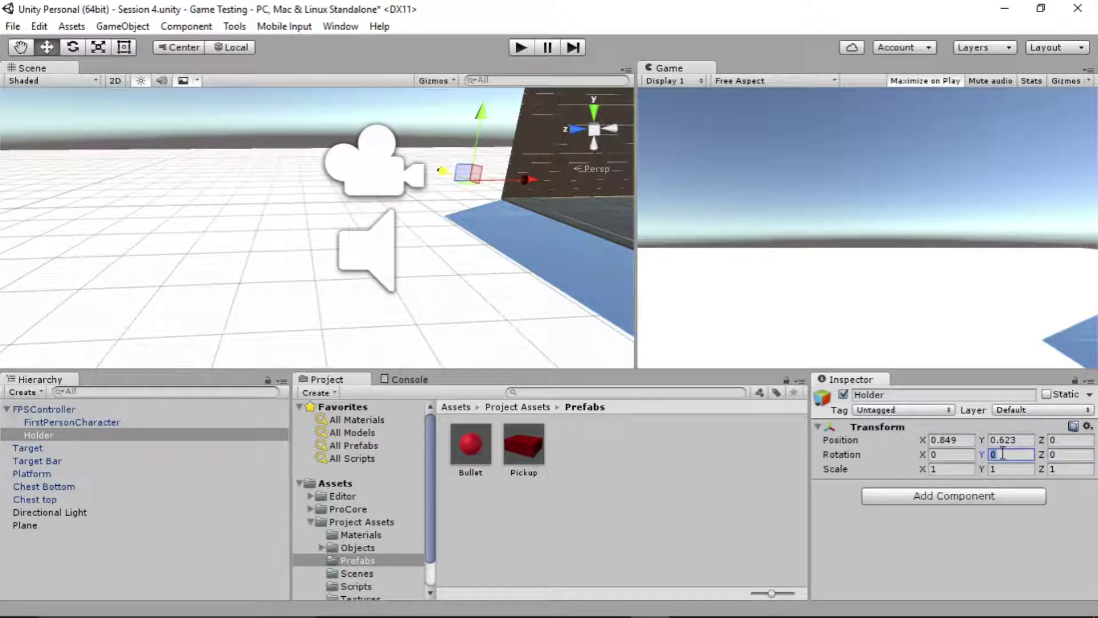
type("90")
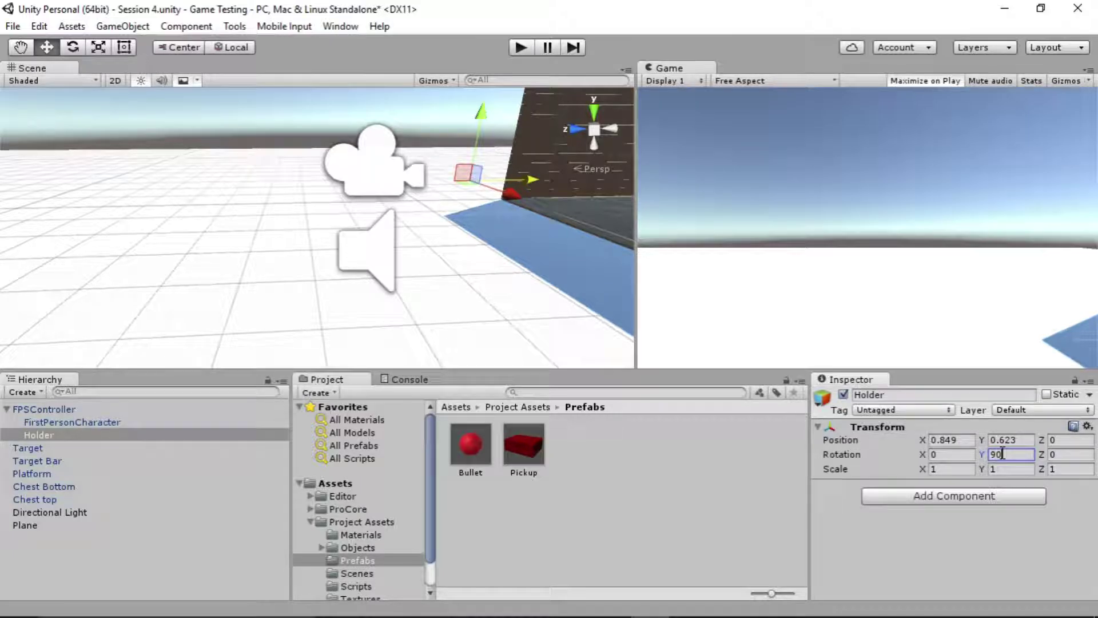
left_click(227, 53)
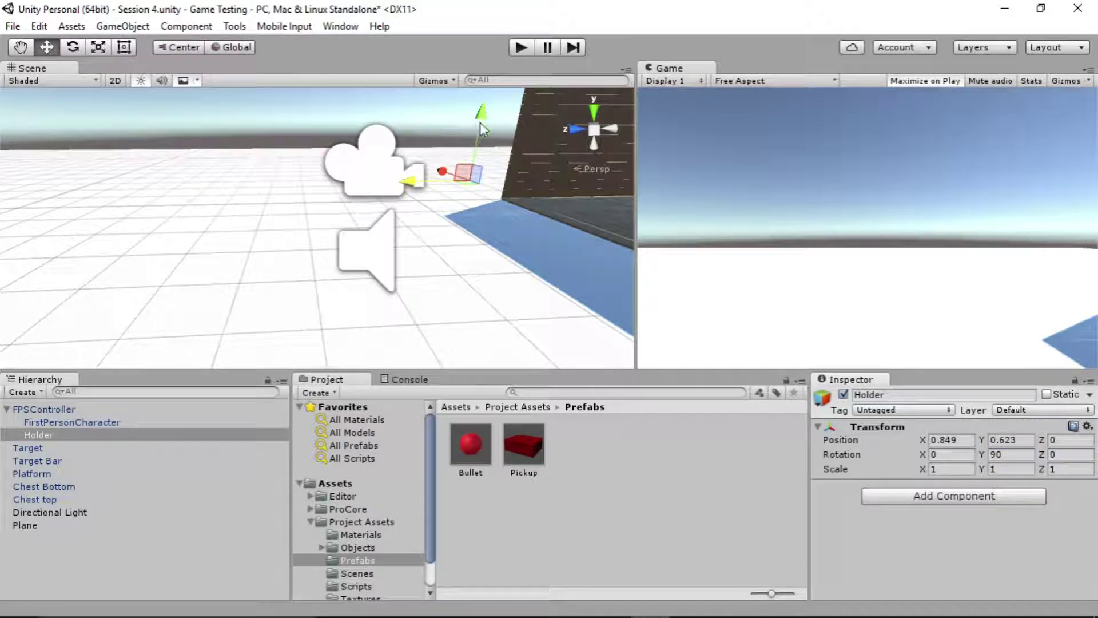